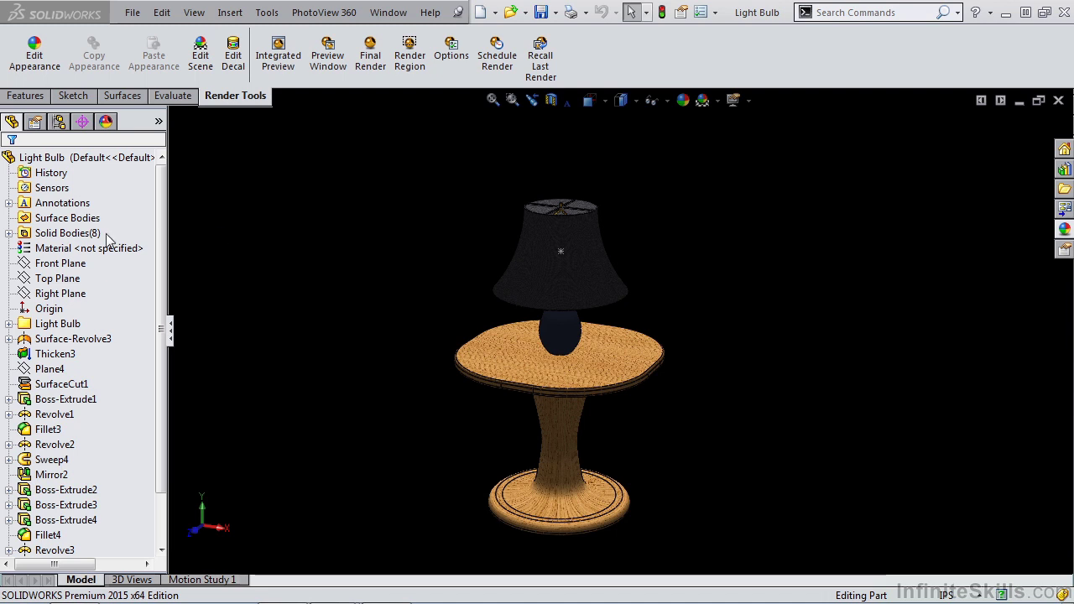
Step: Hide the Lamp Shade body from the Solid Bodies list
left_click(8, 234)
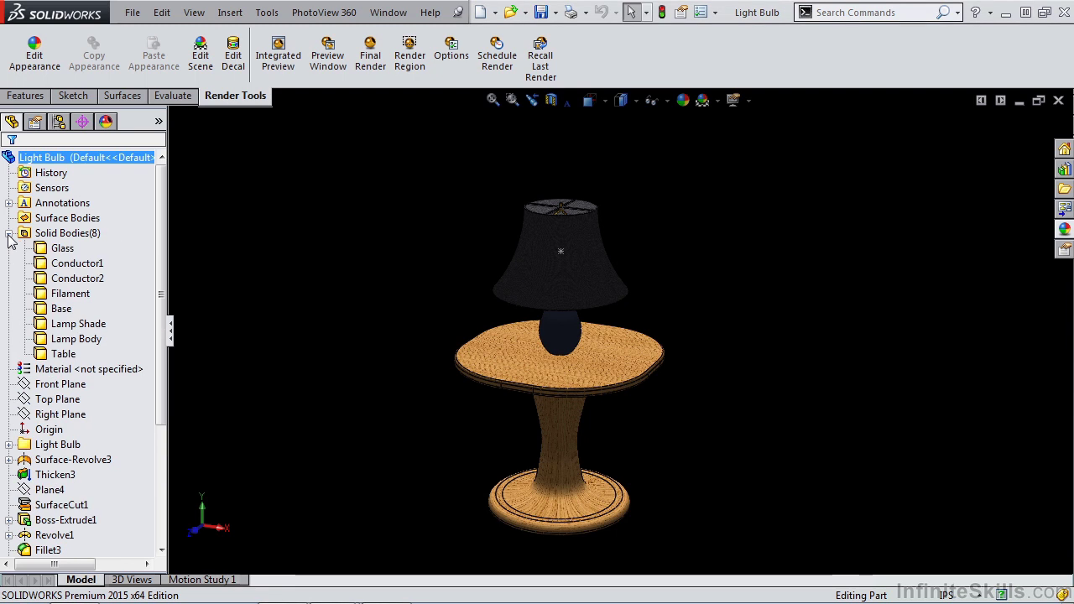
left_click(67, 324)
left_click(53, 296)
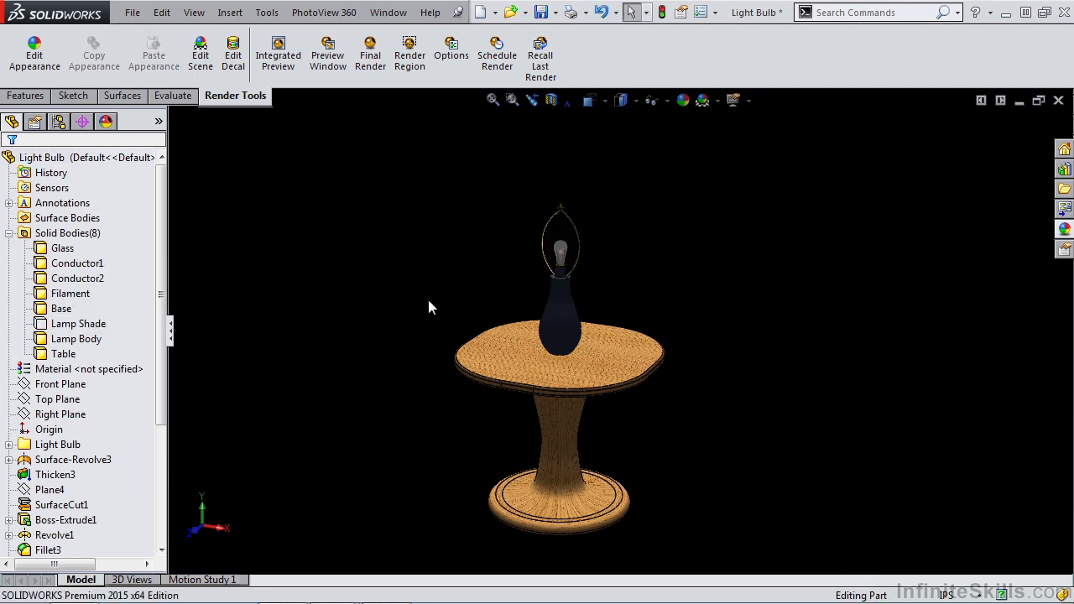
scroll(609, 265, "down", 6)
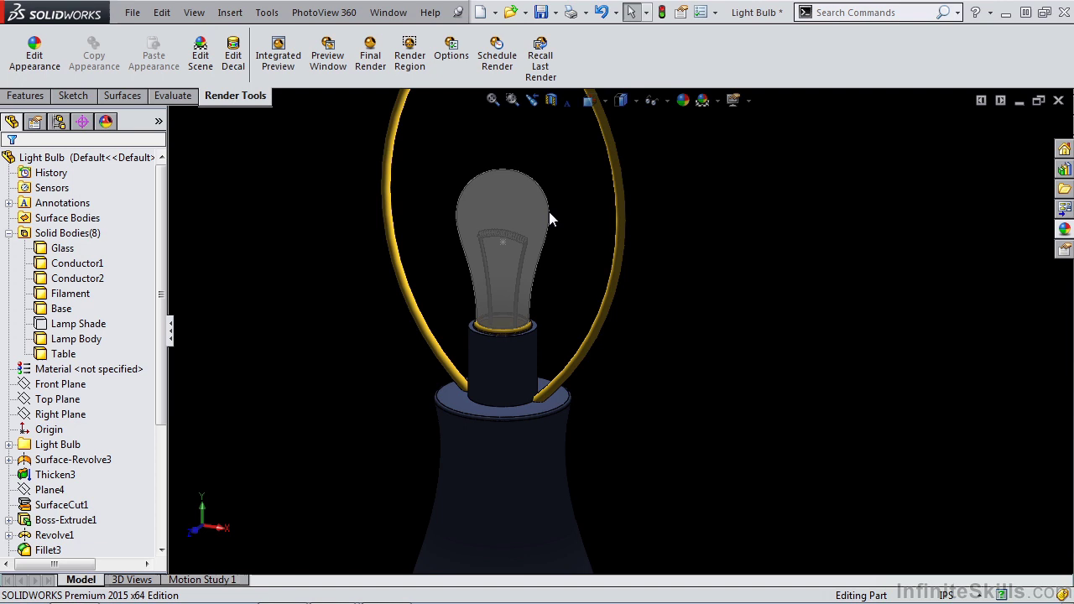
Step: Zoom in to inspect the bulb's Glass, Conductor2 and Filament bodies
left_click(515, 204)
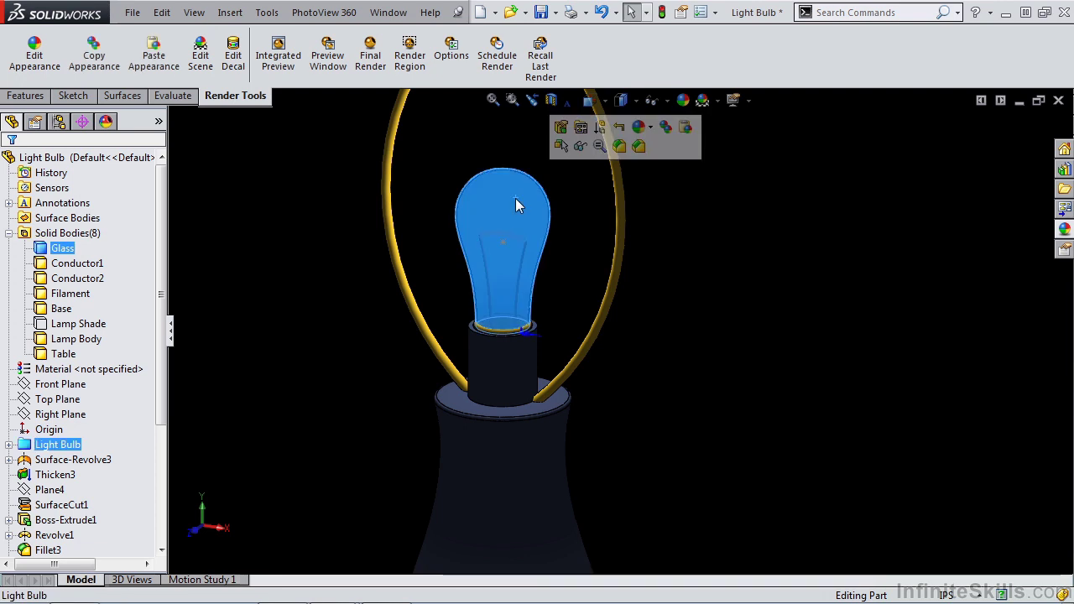
left_click(579, 245)
scroll(538, 252, "down", 5)
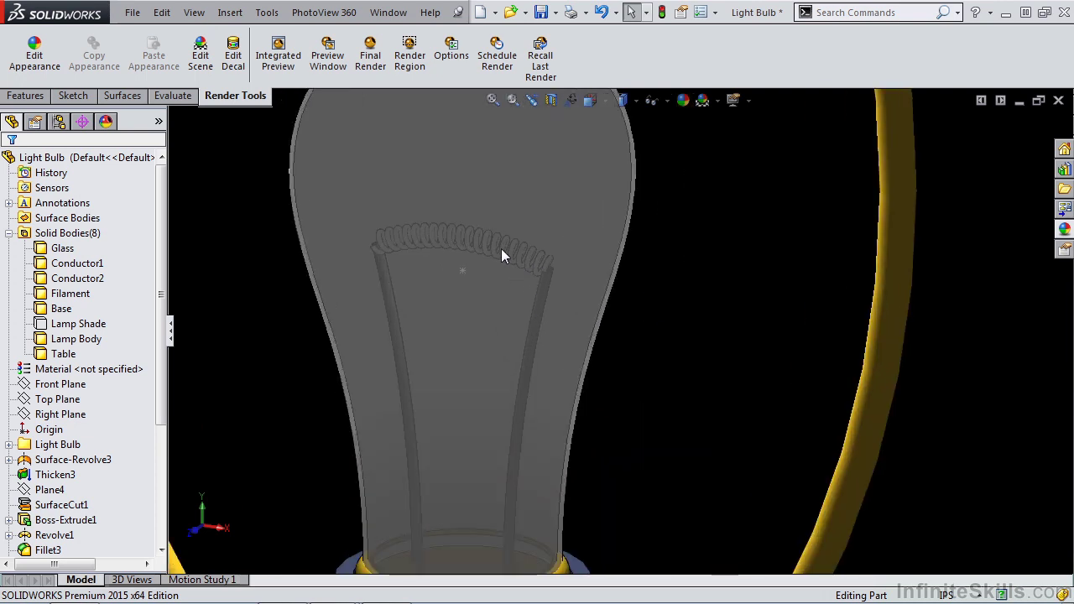
left_click(78, 277)
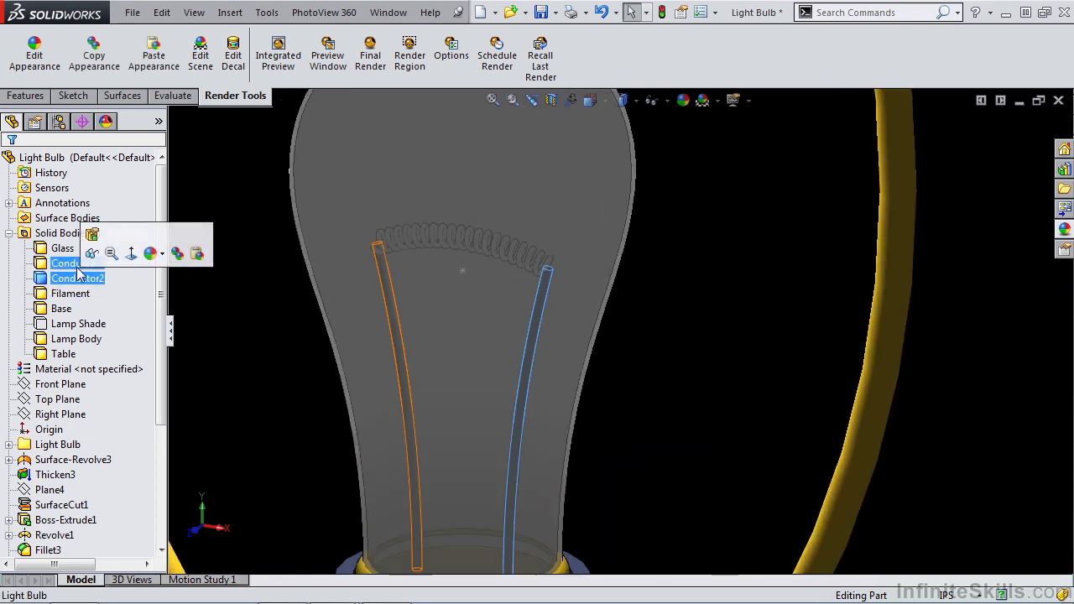
left_click(53, 295)
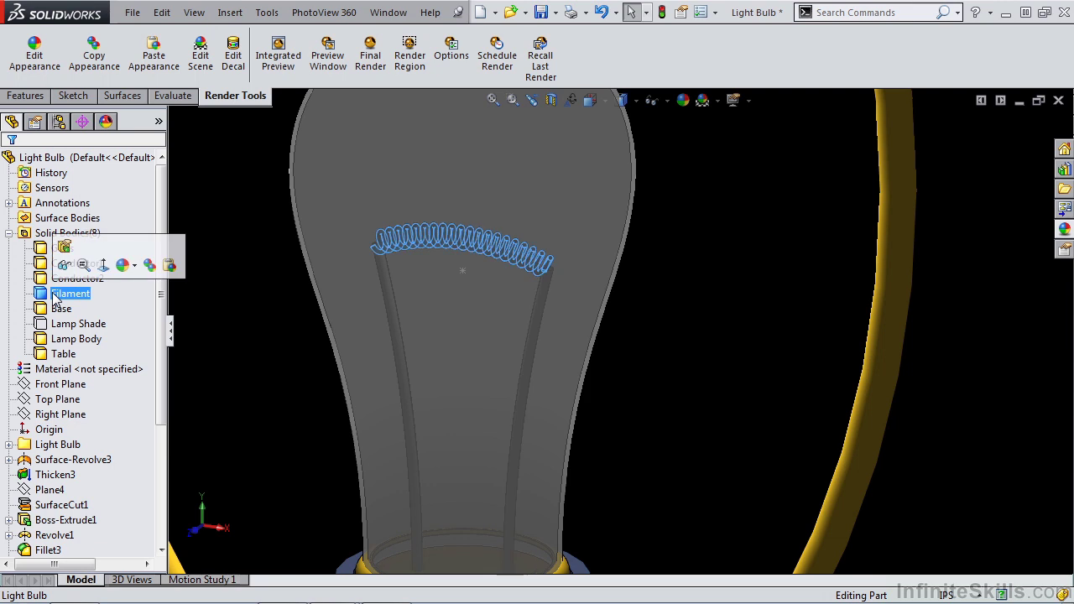
left_click(464, 272)
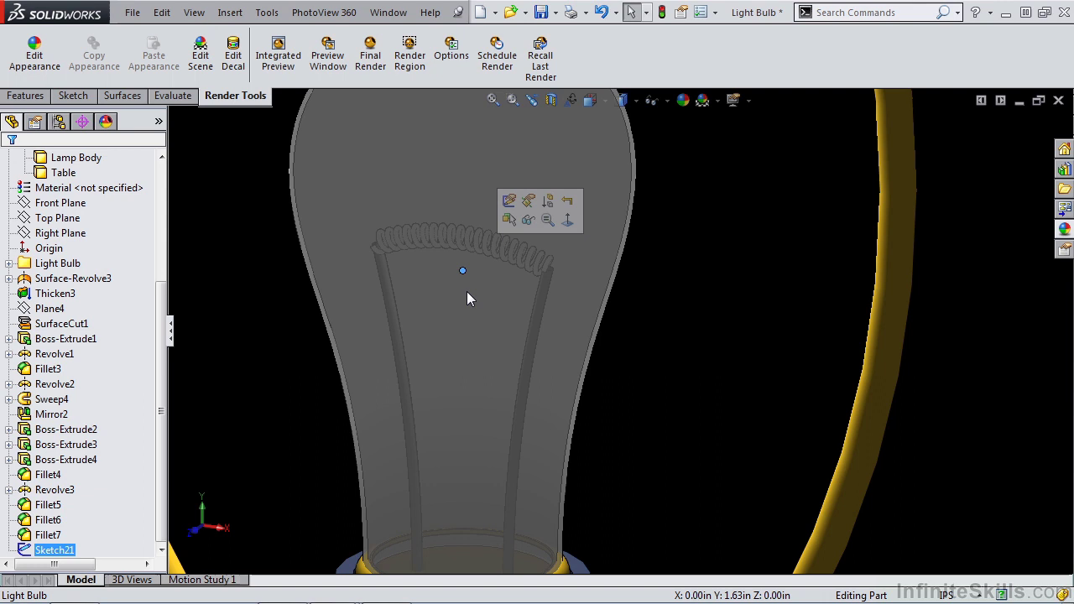
scroll(504, 319, "up", 5)
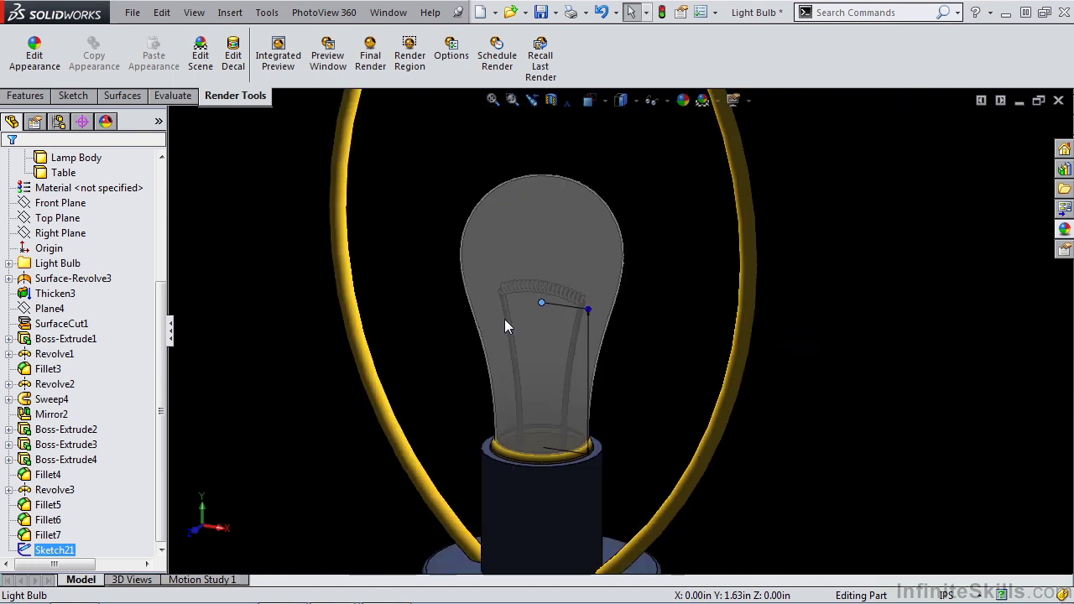
scroll(615, 328, "up", 6)
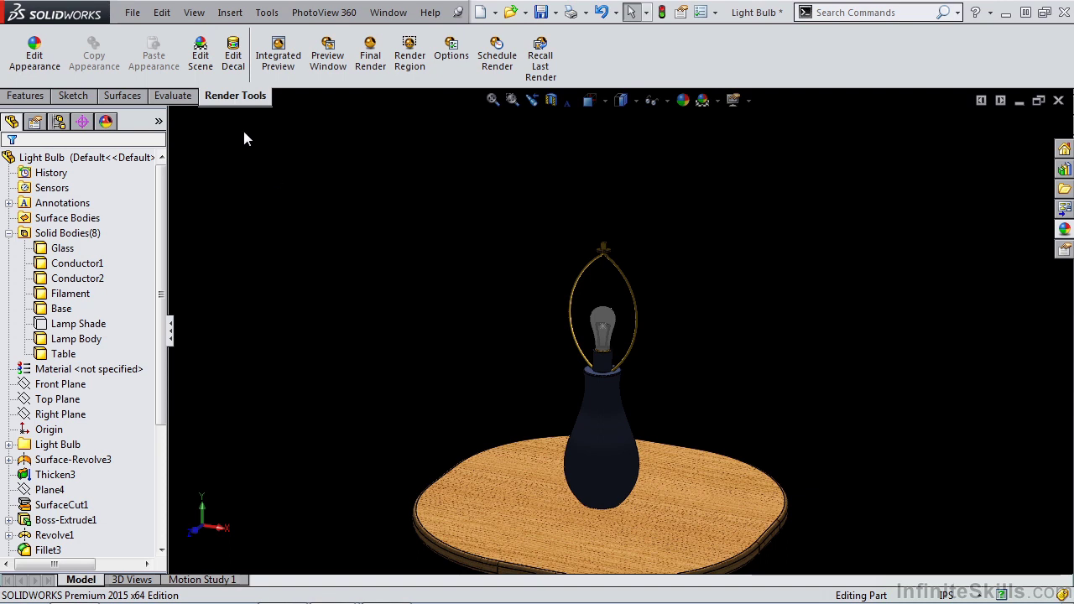
Step: Add a point light that is kept when the scene changes
left_click(195, 13)
mouse_move(255, 133)
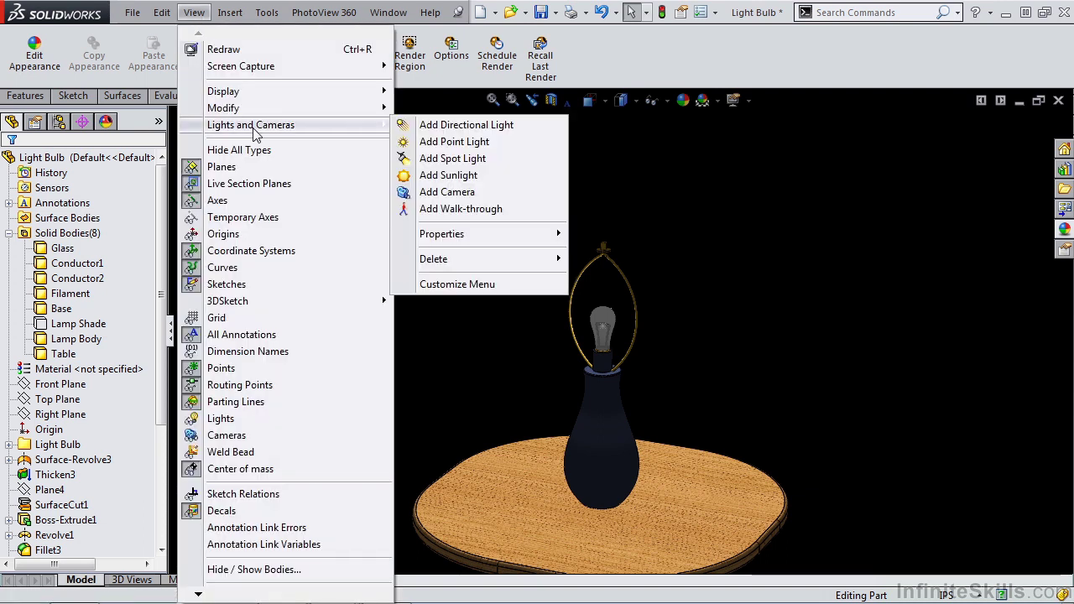
left_click(453, 143)
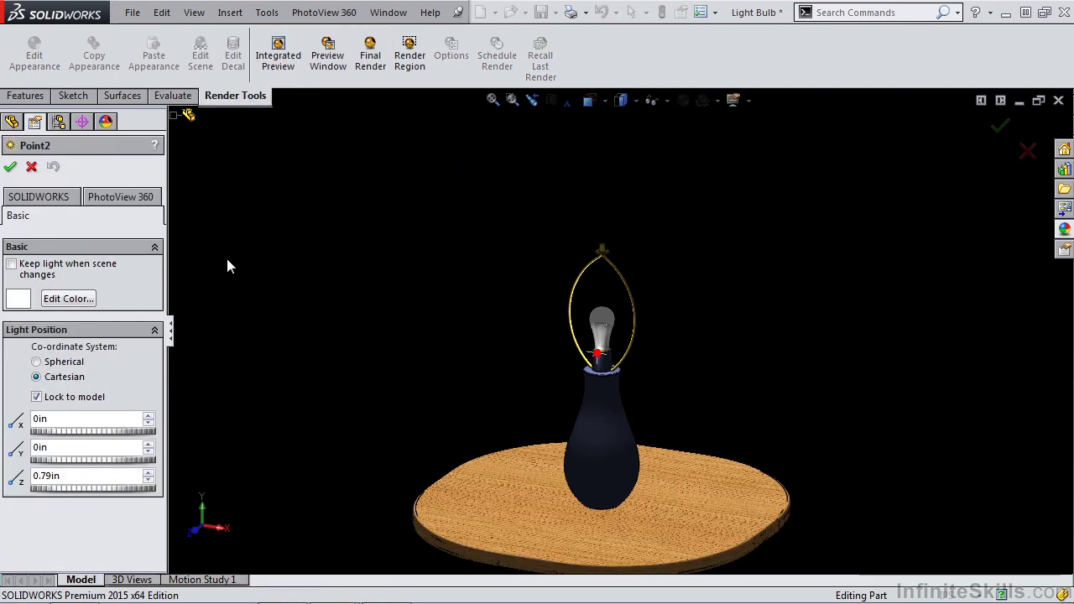
left_click(11, 265)
Step: Position the point light at Z 0in and Y 1.7in inside the bulb
left_click_drag(77, 475, 34, 476)
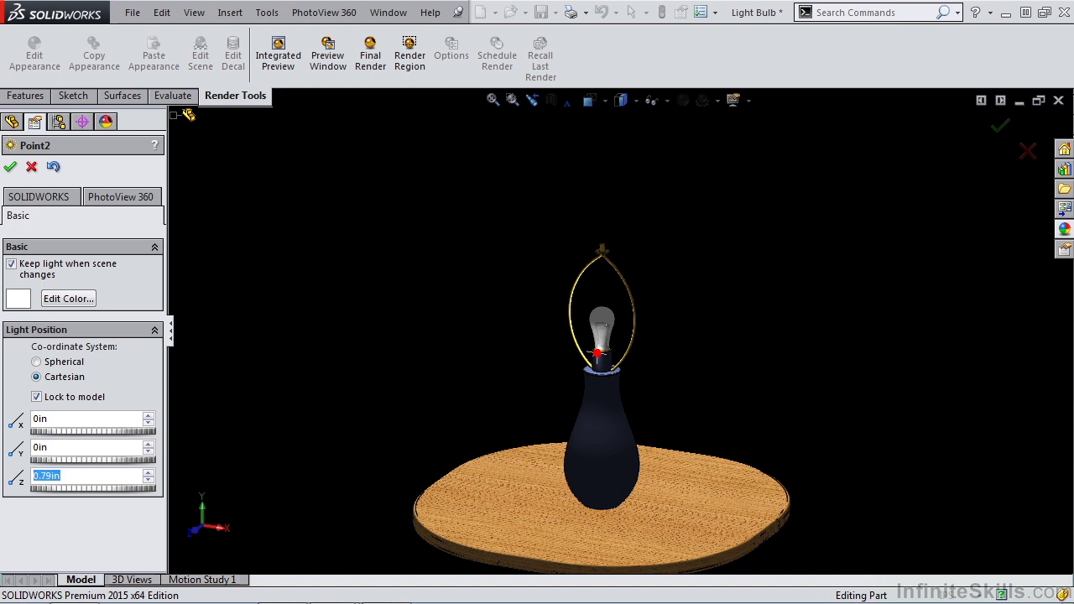
type("0")
key("Return")
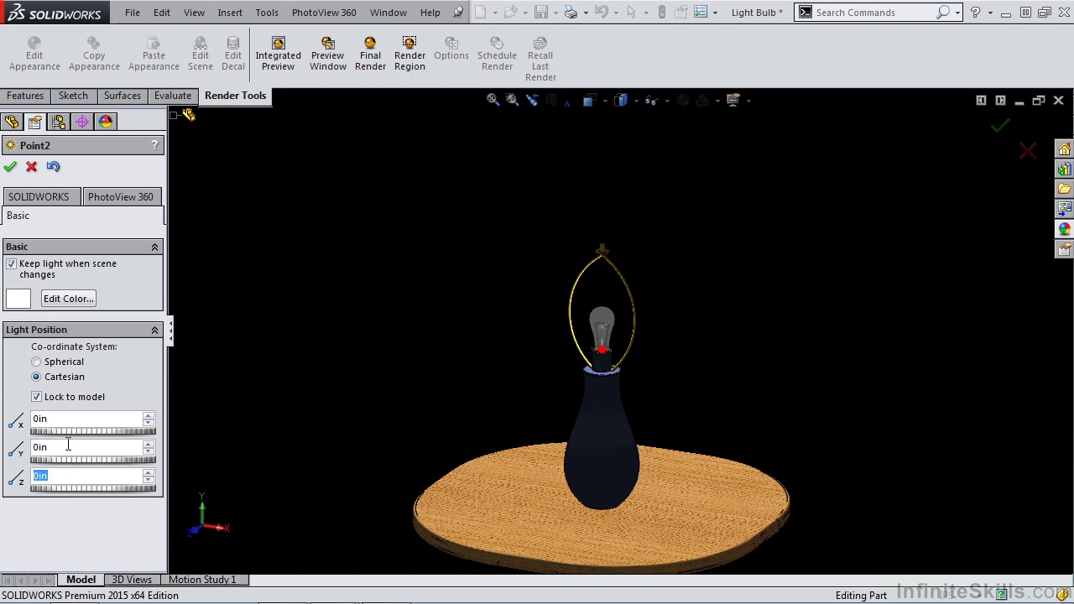
left_click_drag(68, 444, 33, 446)
type("1.7")
key("Return")
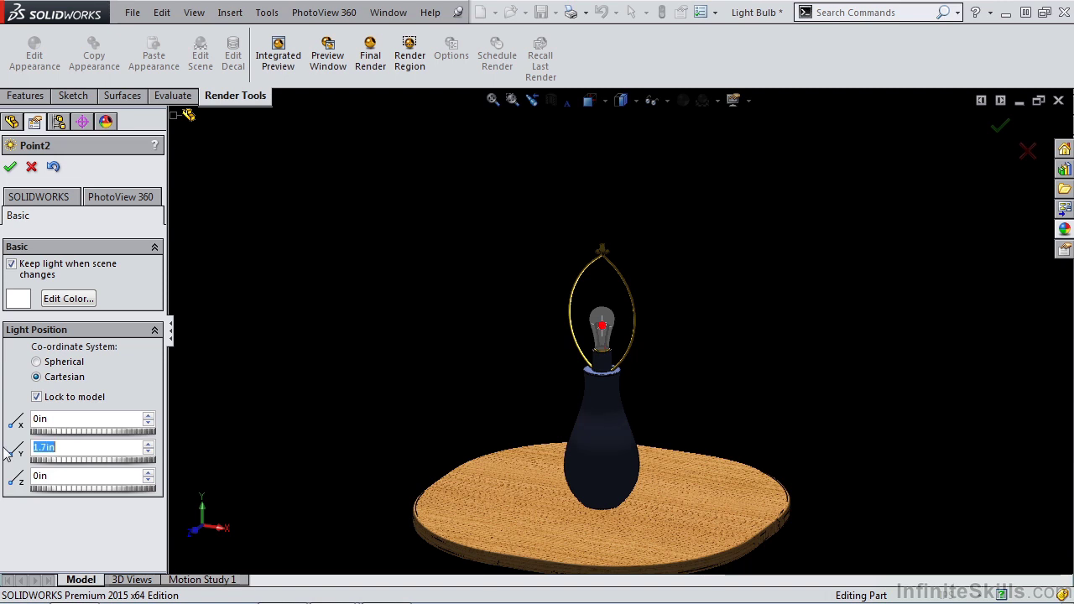
scroll(606, 340, "down", 10)
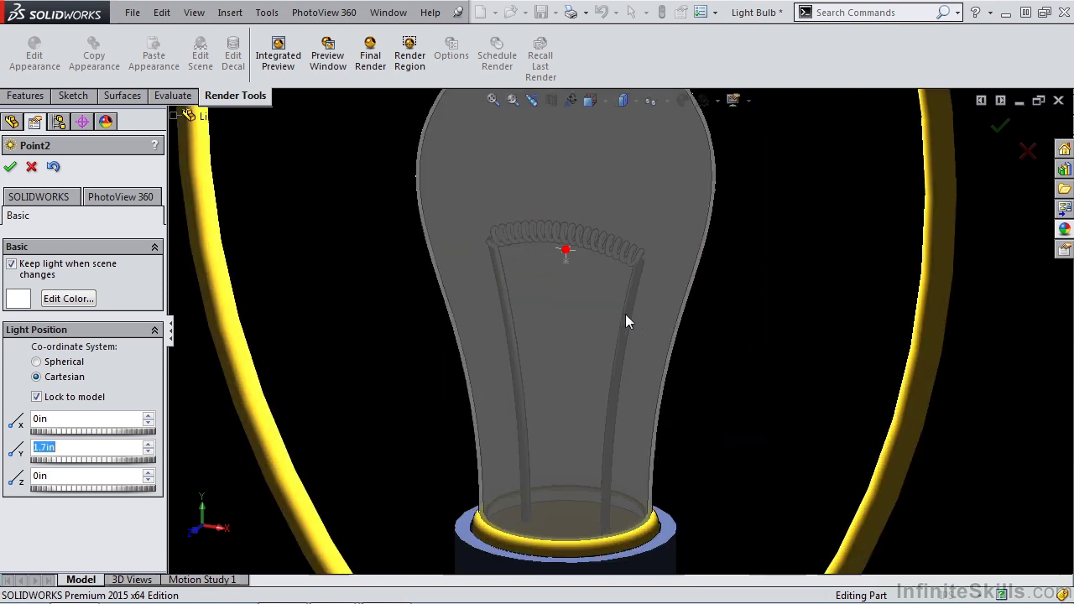
scroll(599, 258, "down", 4)
scroll(598, 258, "up", 12)
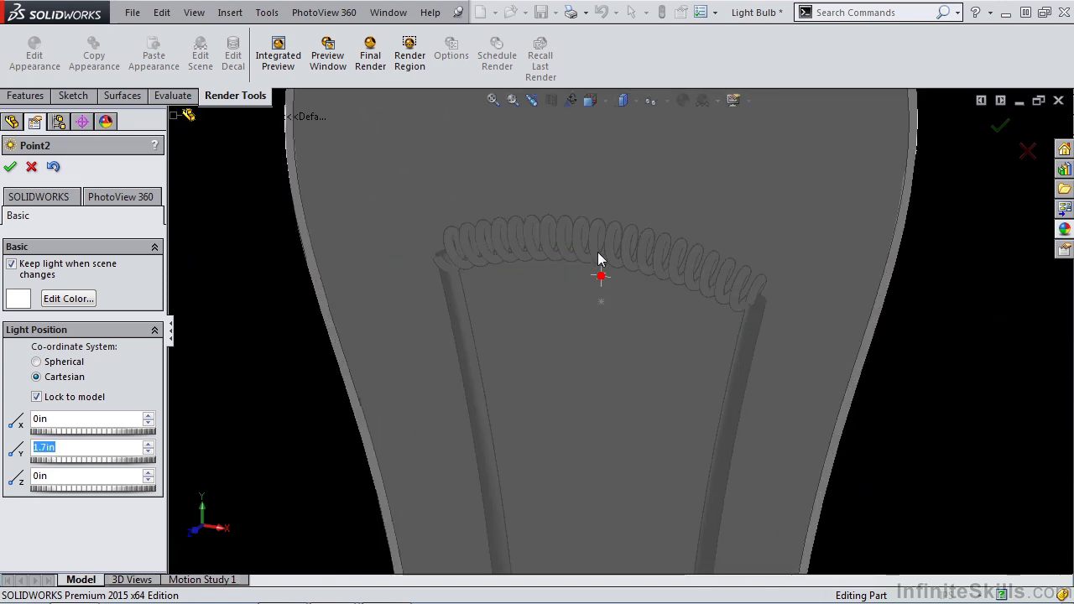
scroll(646, 403, "up", 4)
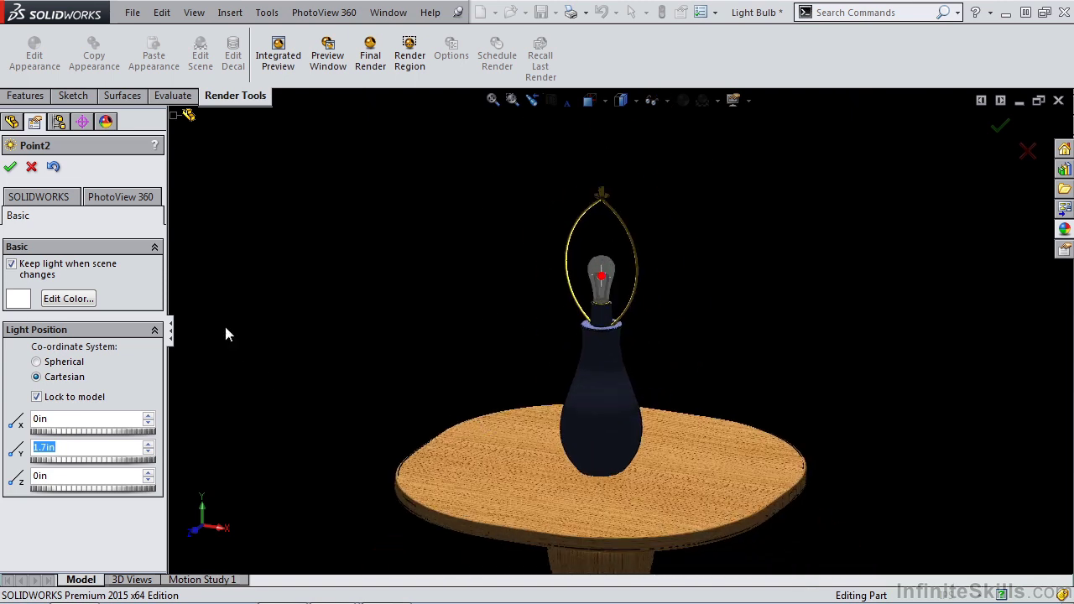
Step: Turn Point2 on in PhotoView 360 with brightness 0.5 w/srm^2
left_click(115, 202)
left_click(63, 401)
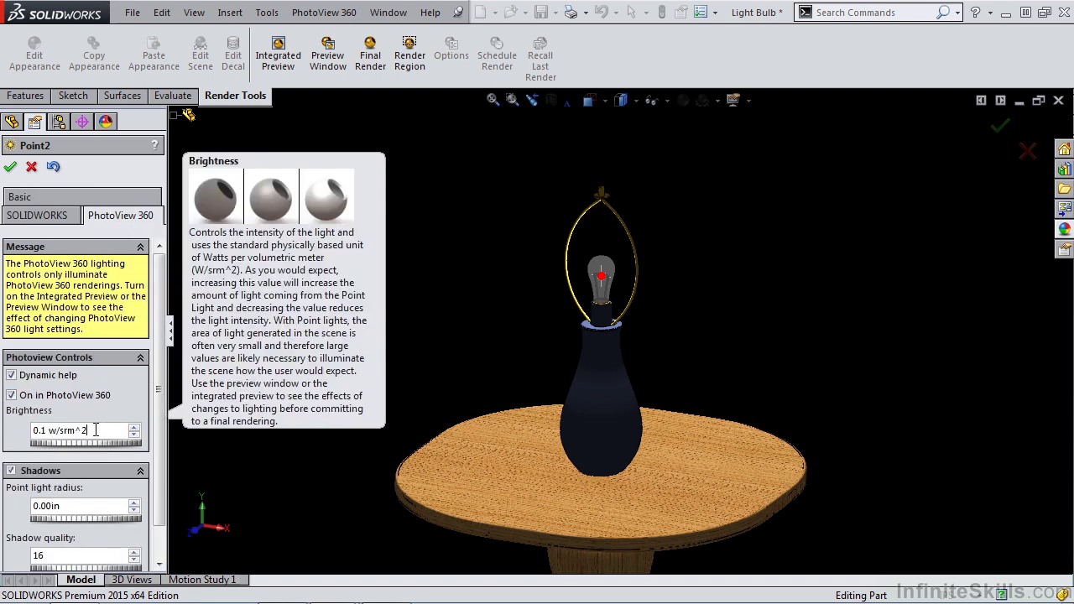
left_click(67, 430)
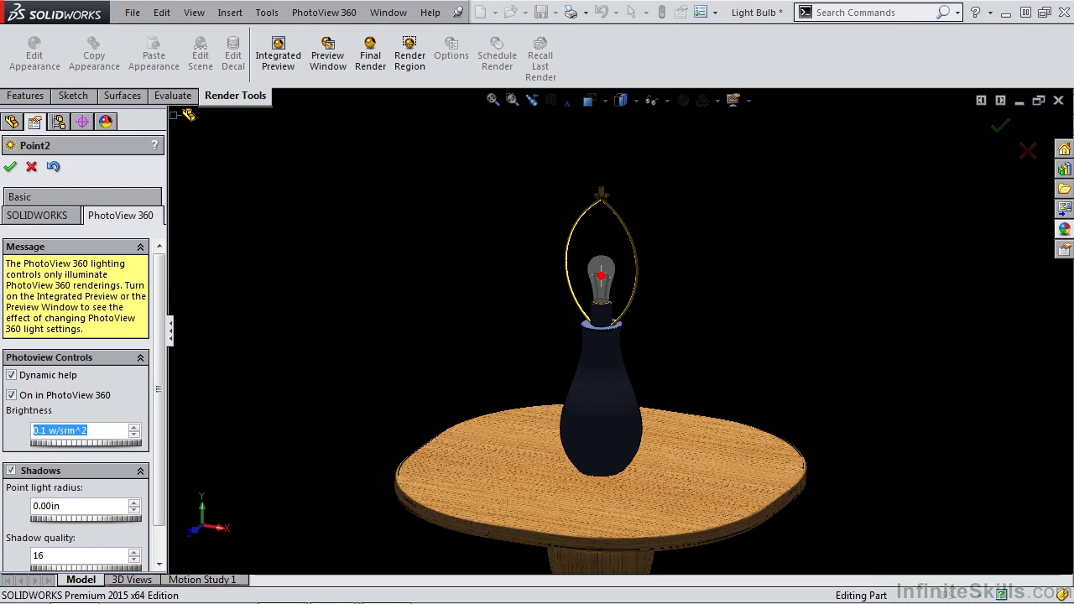
type(".5")
key("Return")
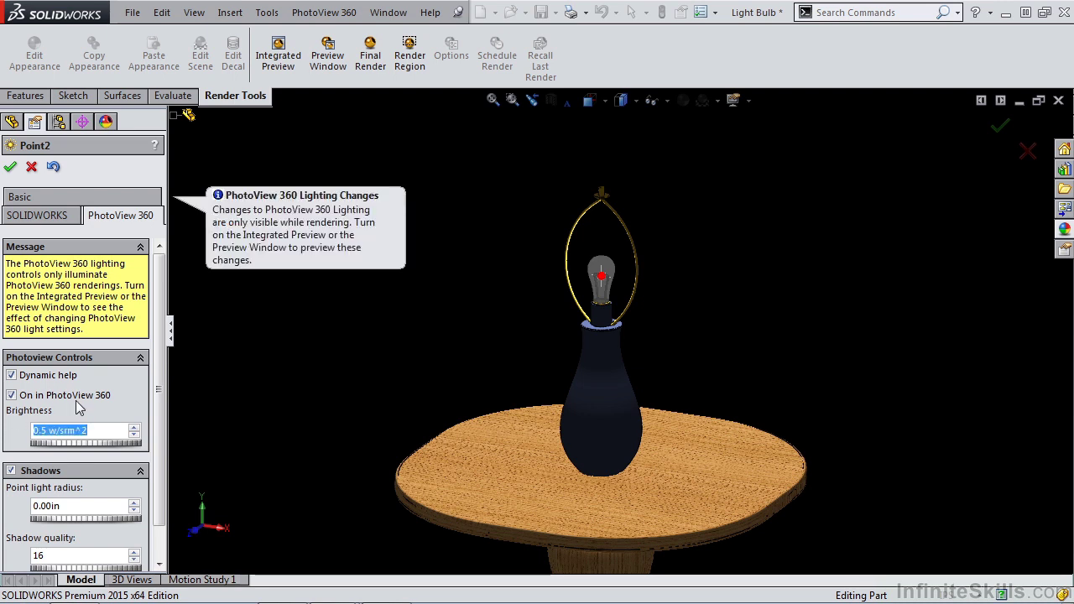
Step: Set the point light radius to 10.00in and shadow quality to 40
scroll(163, 432, "down", 1)
mouse_move(68, 470)
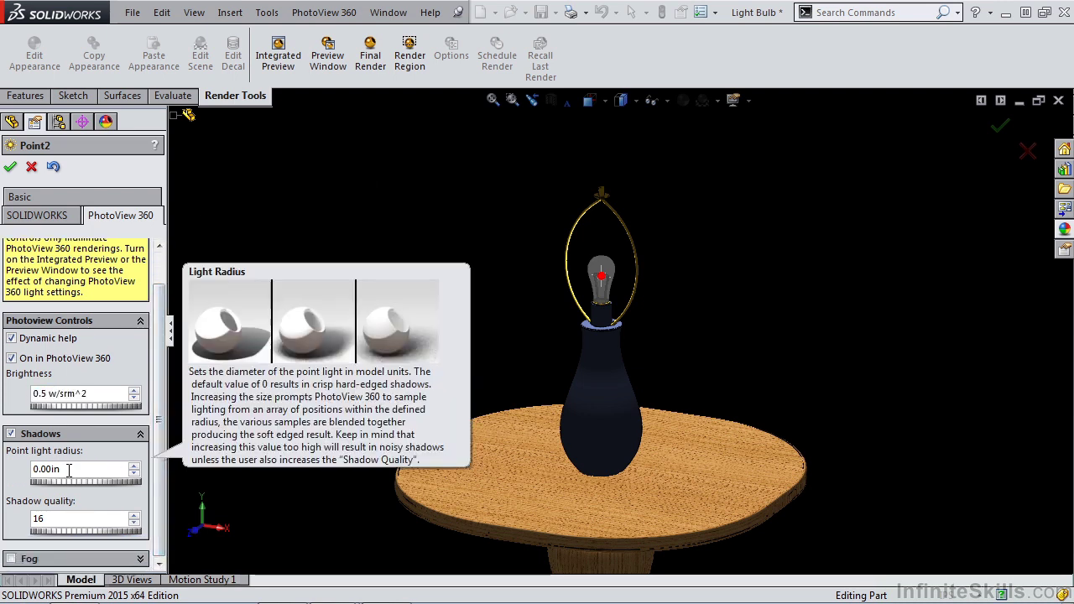
left_click_drag(35, 483, 76, 485)
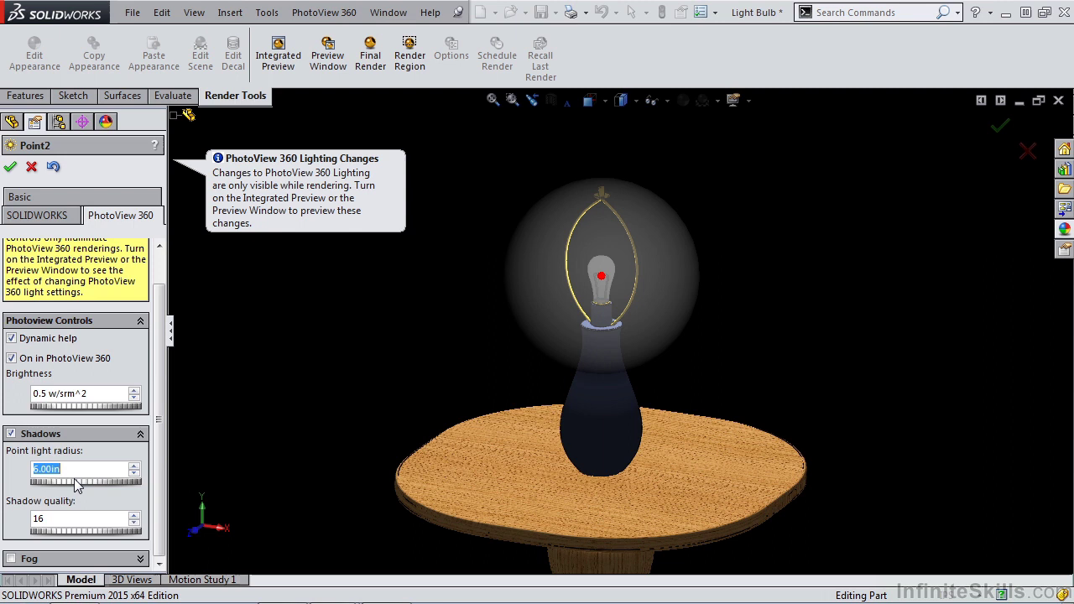
left_click_drag(73, 478, 98, 481)
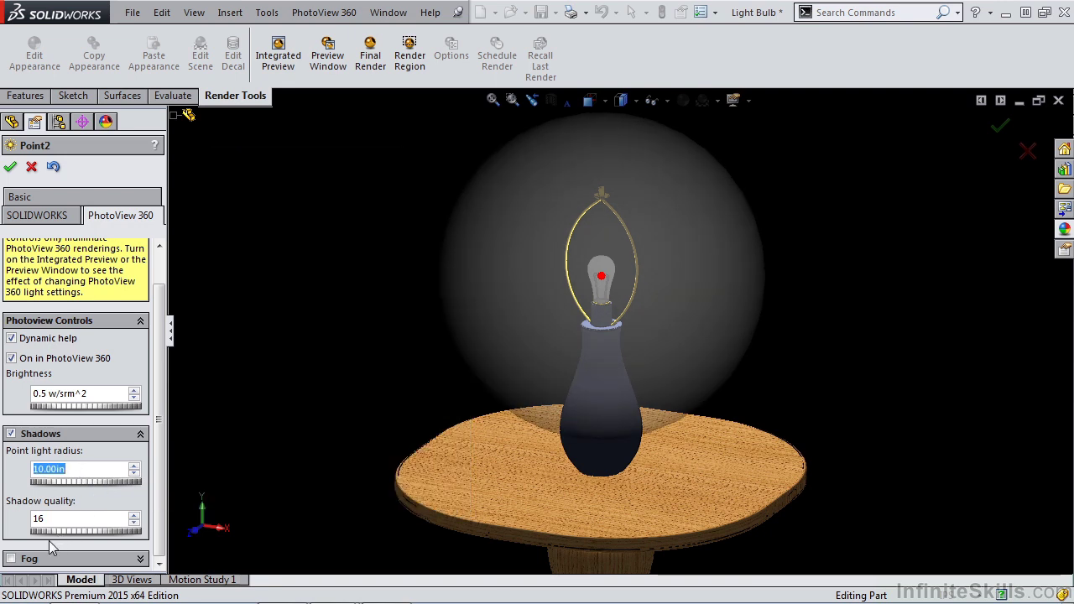
left_click_drag(62, 536, 73, 537)
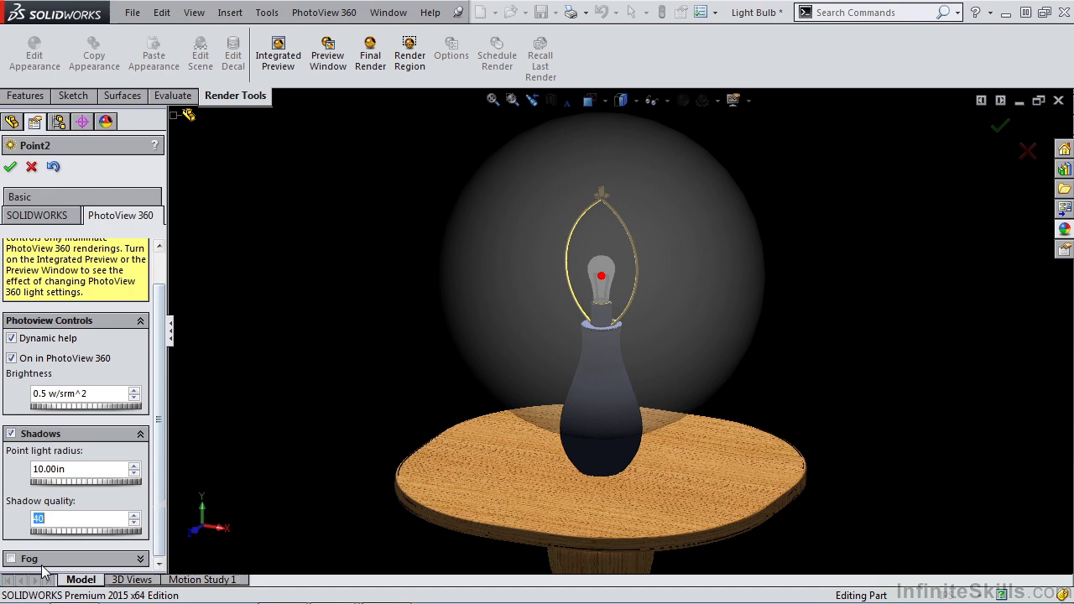
Step: Raise Point2's fog quality from 40 to 90 and set fog radius to 30in
scroll(139, 495, "up", 2)
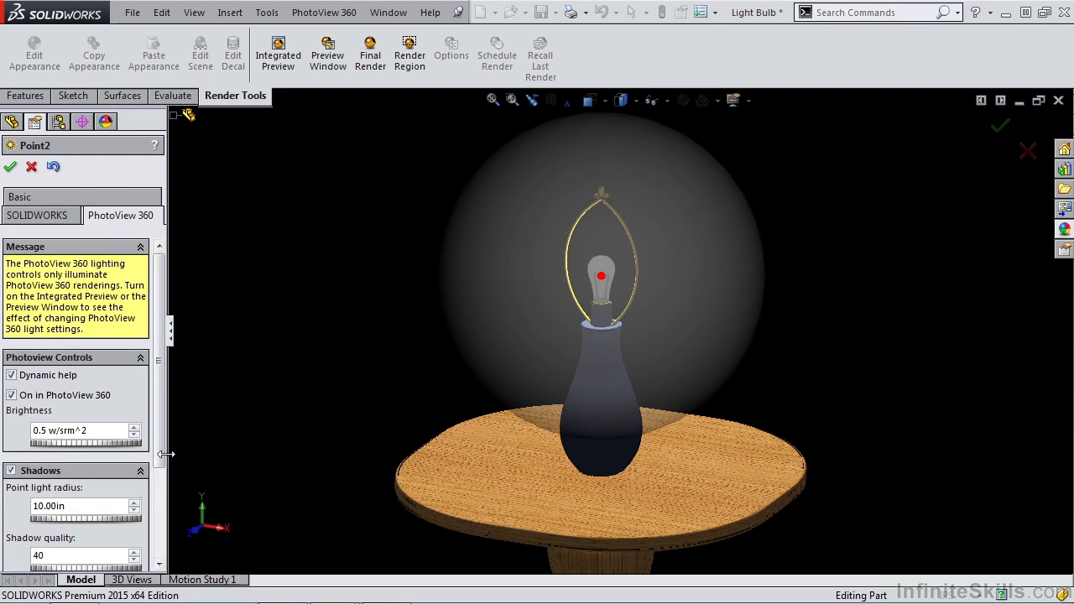
left_click(159, 562)
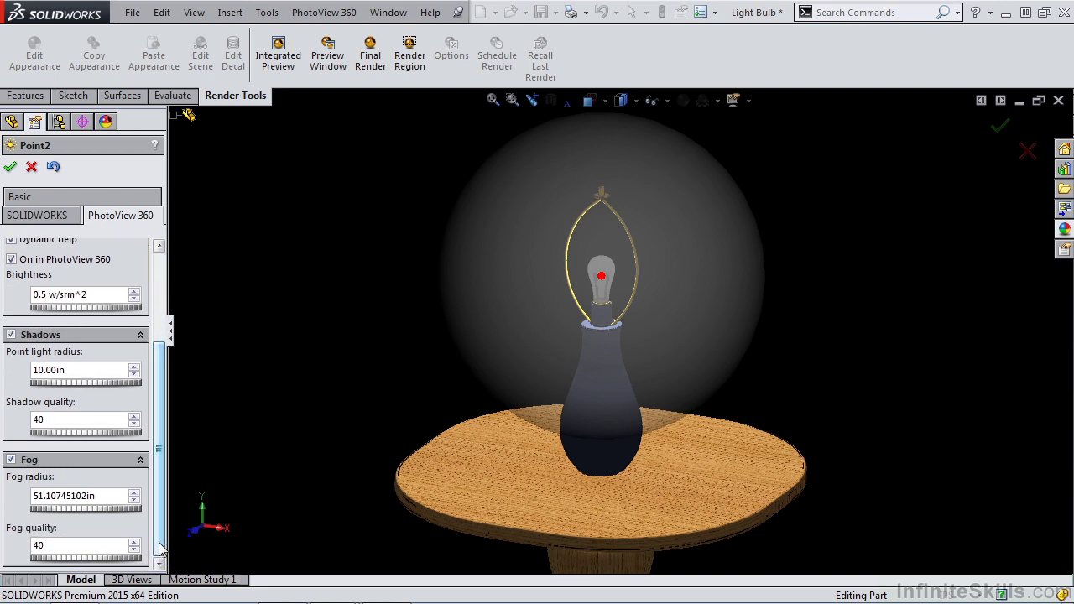
mouse_move(63, 502)
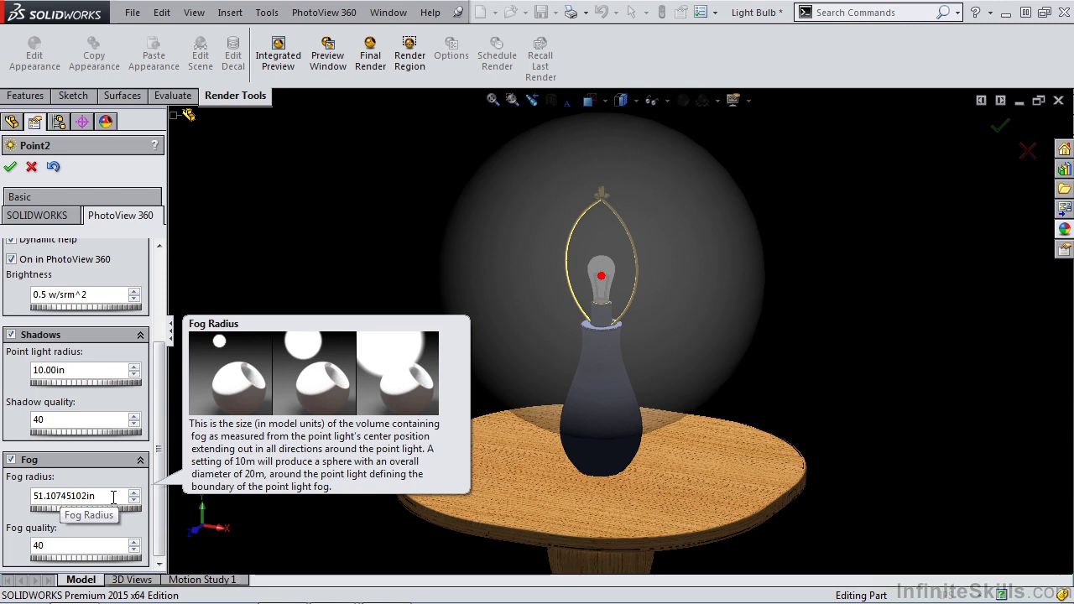
mouse_move(65, 560)
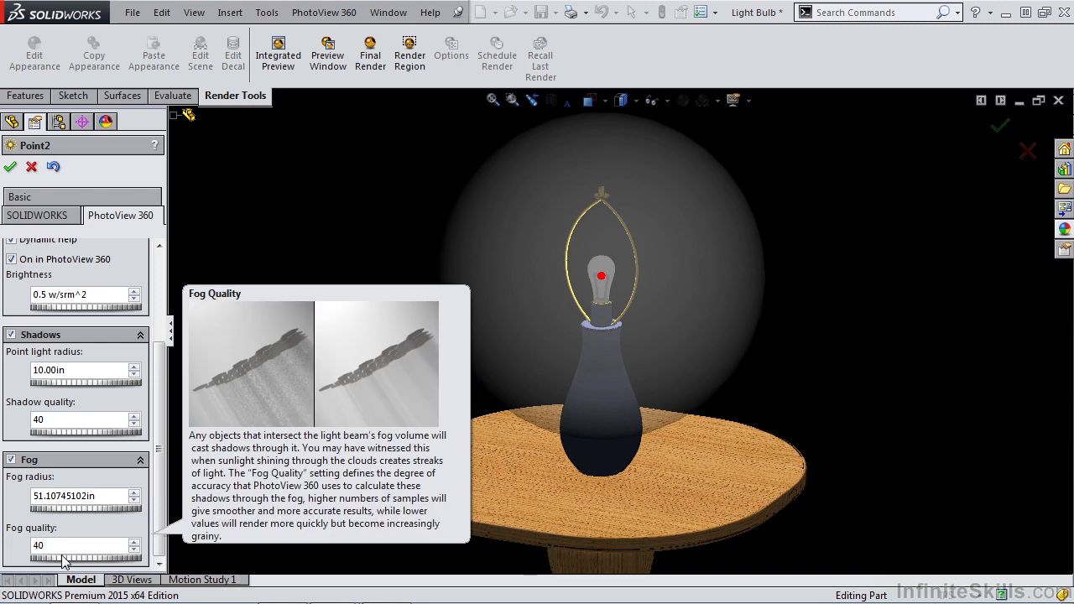
left_click_drag(65, 560, 107, 563)
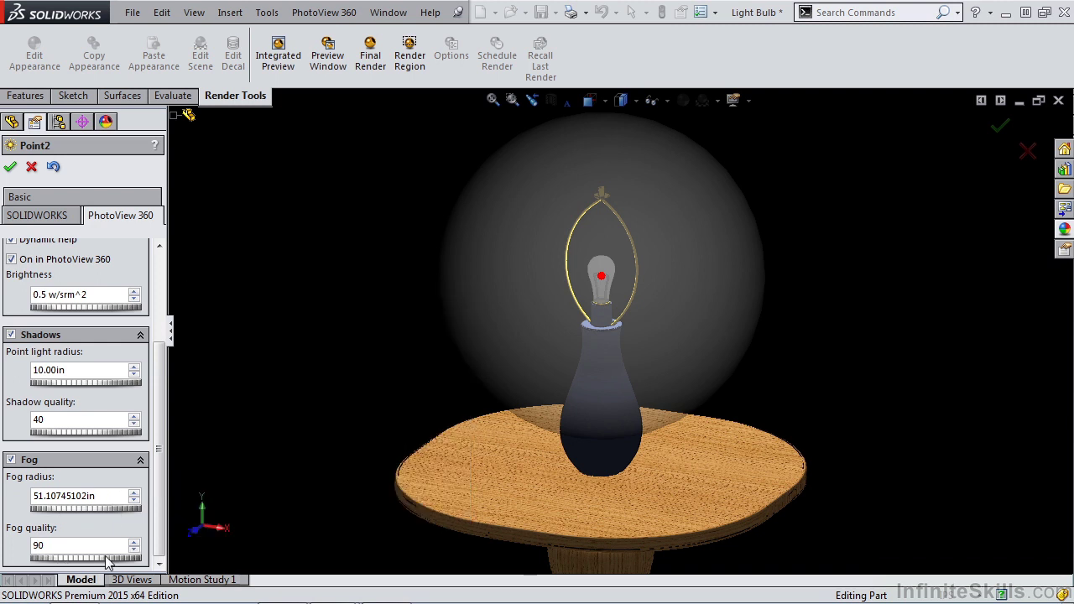
left_click_drag(98, 496, 13, 498)
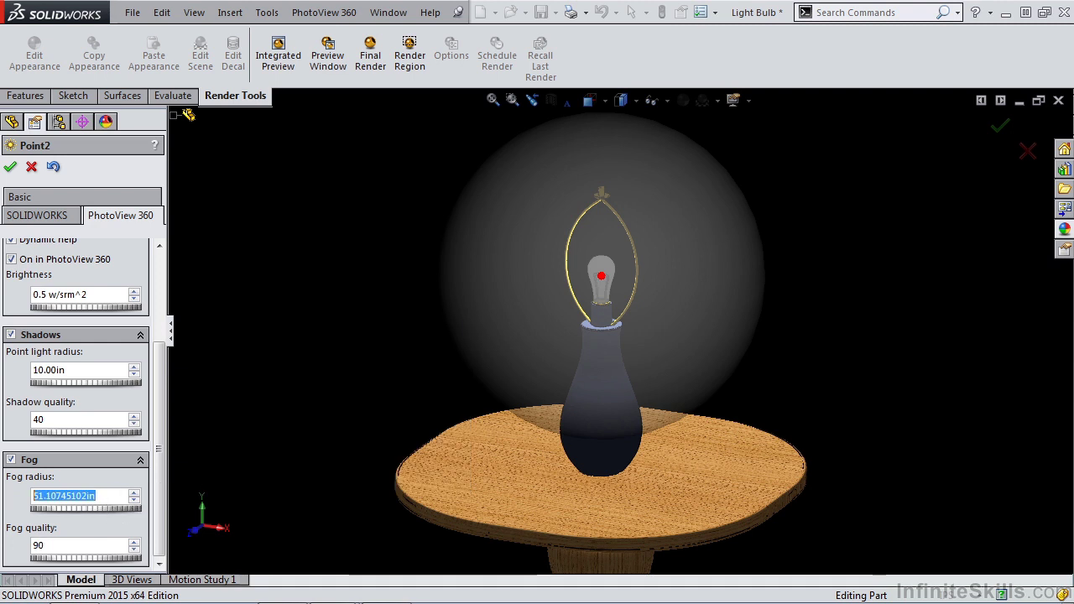
type("30")
key("Return")
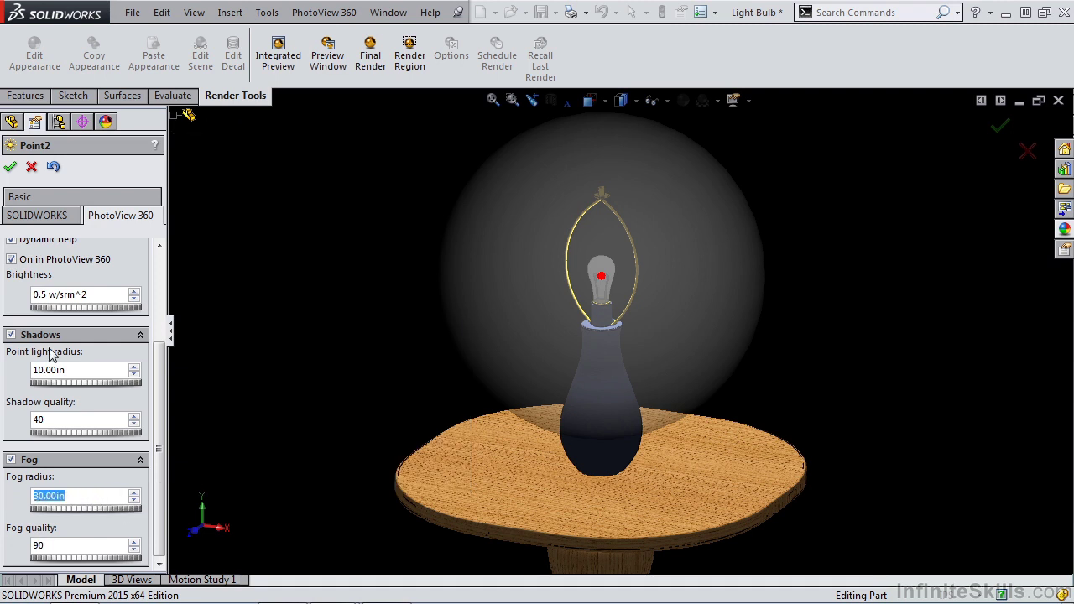
Step: Accept the Point2 light settings and open the PhotoView 360 preview window
left_click(10, 166)
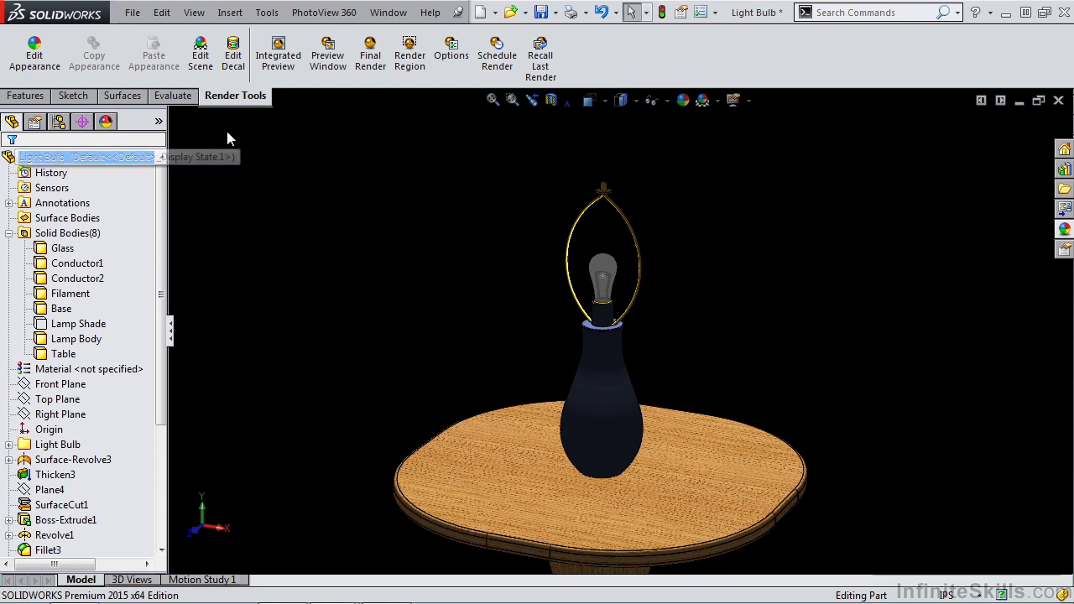
left_click(330, 57)
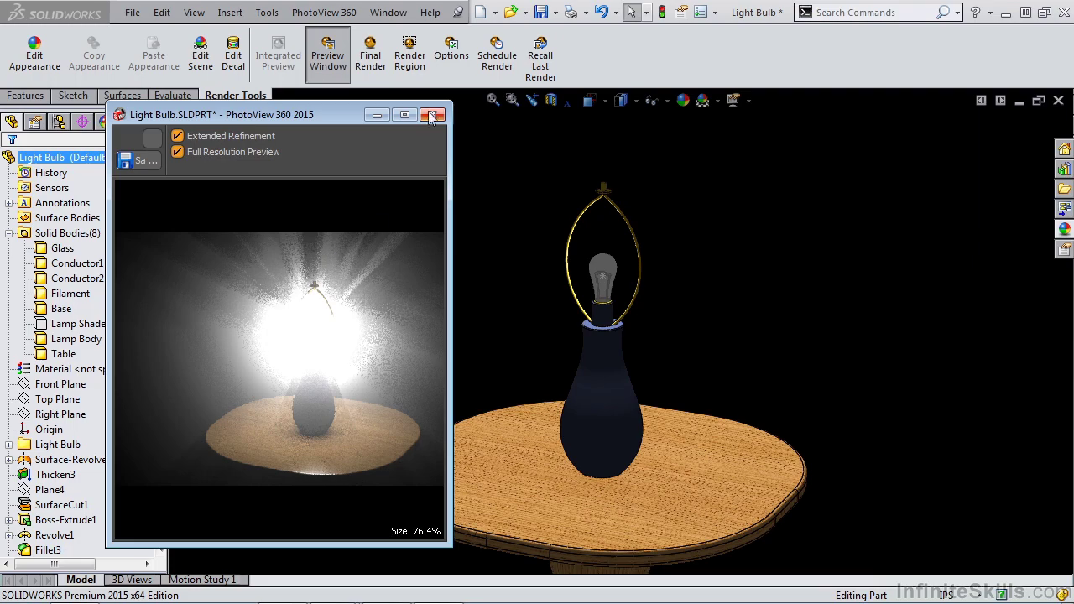
Step: Run a final render of the glowing bulb and close the render window
left_click(374, 53)
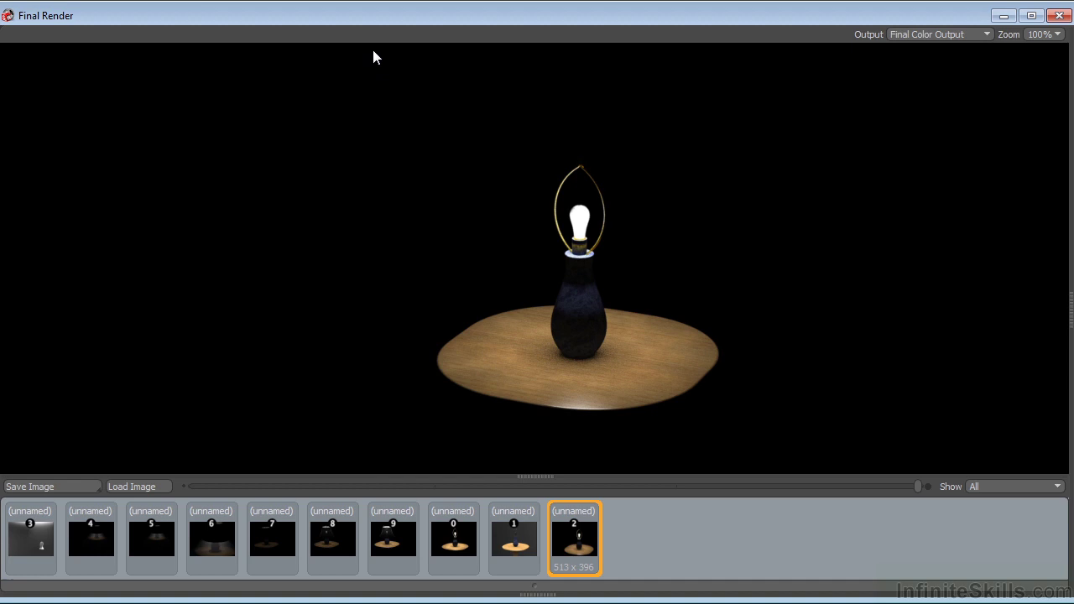
left_click(1060, 16)
Step: Close the PhotoView preview and show the Lamp Shade body again
left_click(429, 113)
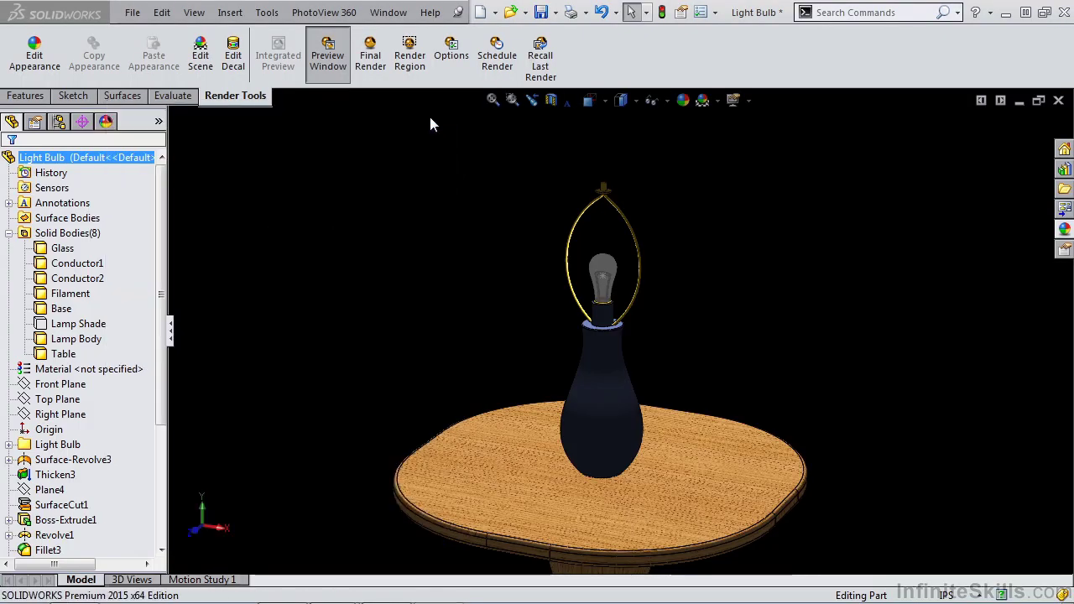
left_click(55, 327)
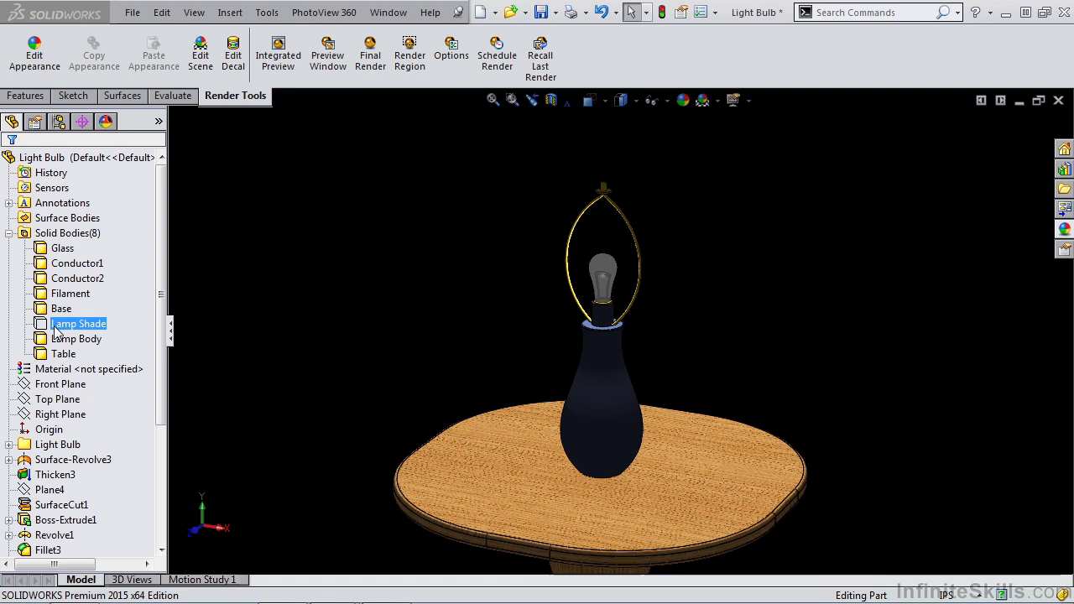
left_click(65, 285)
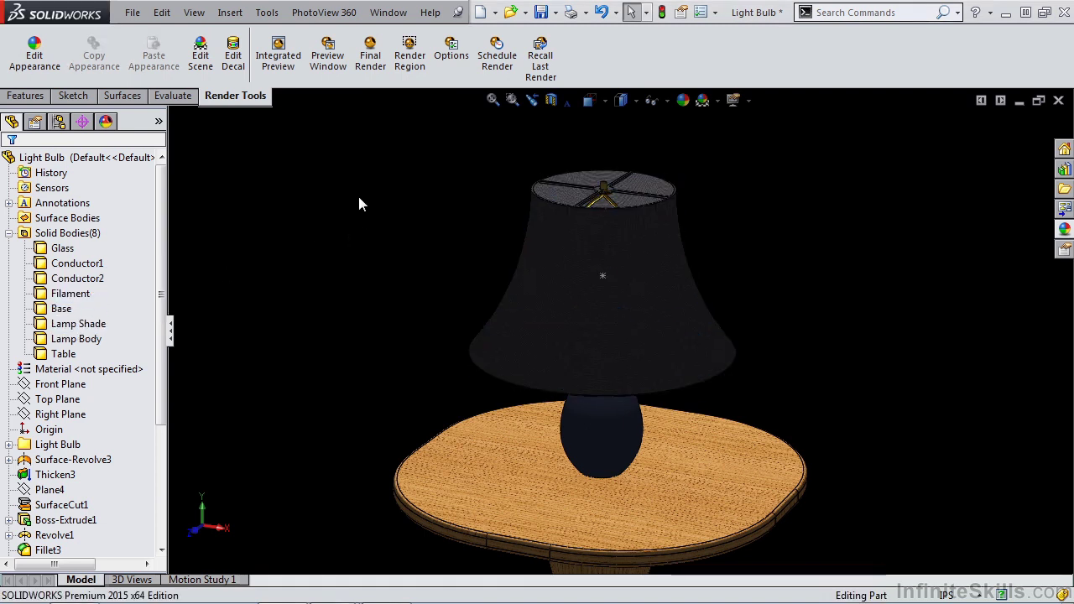
Step: Final-render the lamp with the shade in place, then list the part's appearances
left_click(368, 55)
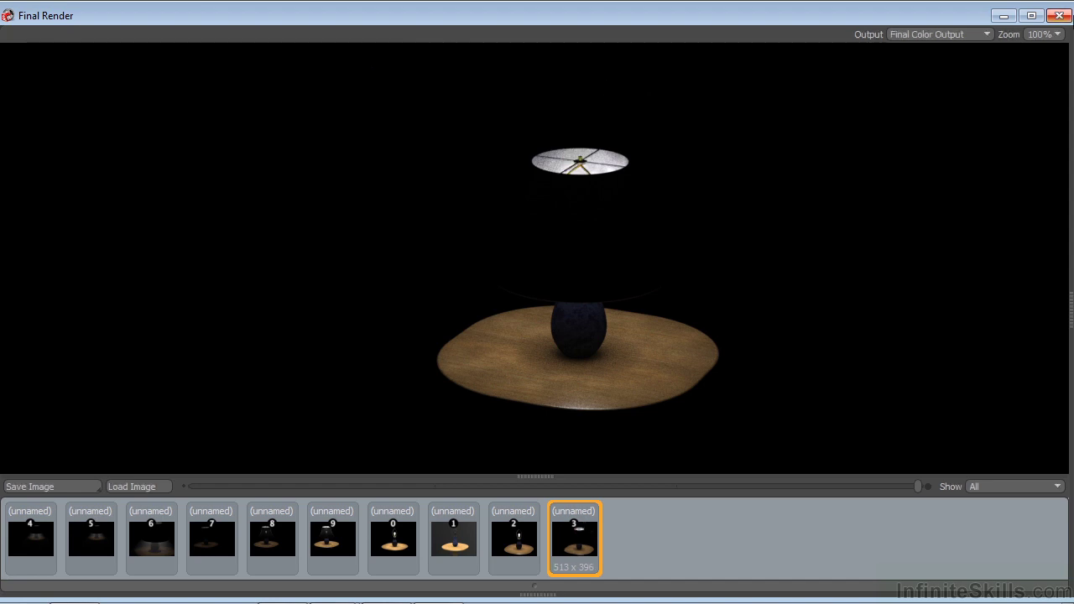
left_click(1060, 16)
left_click(446, 120)
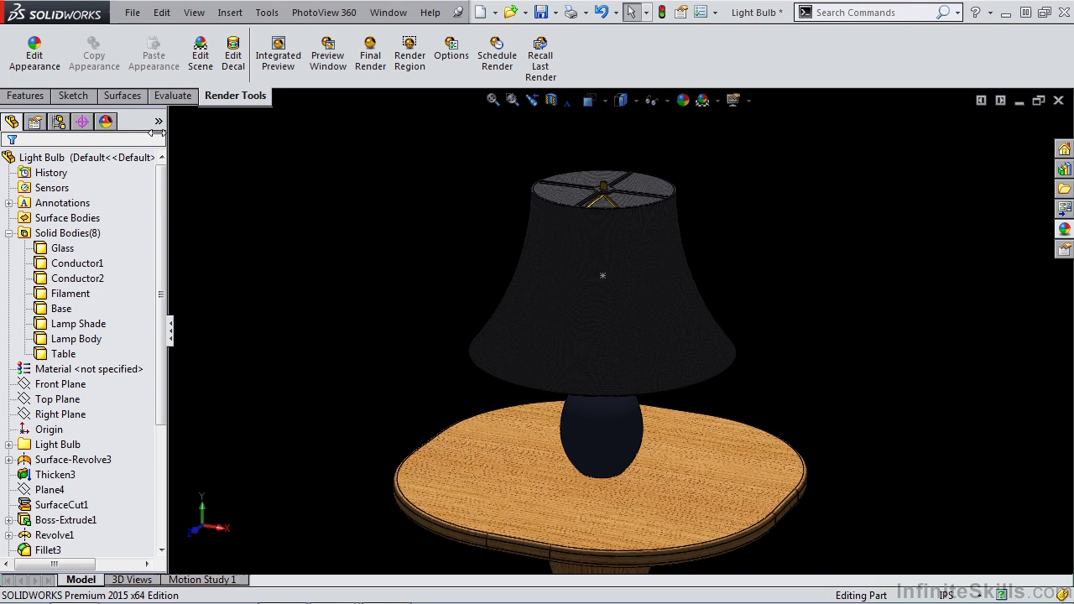
left_click(106, 122)
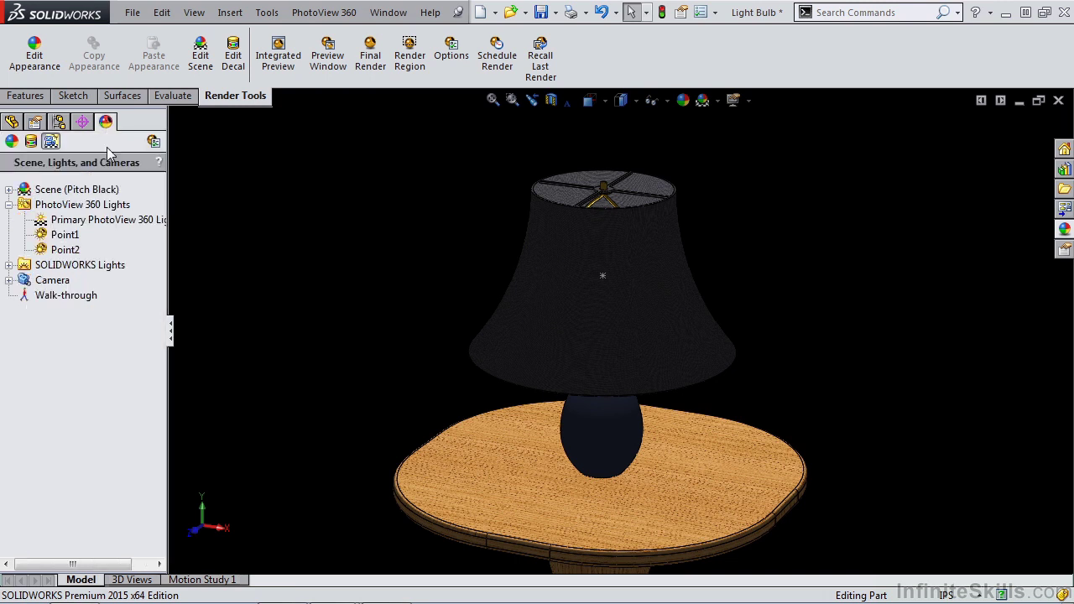
left_click(12, 141)
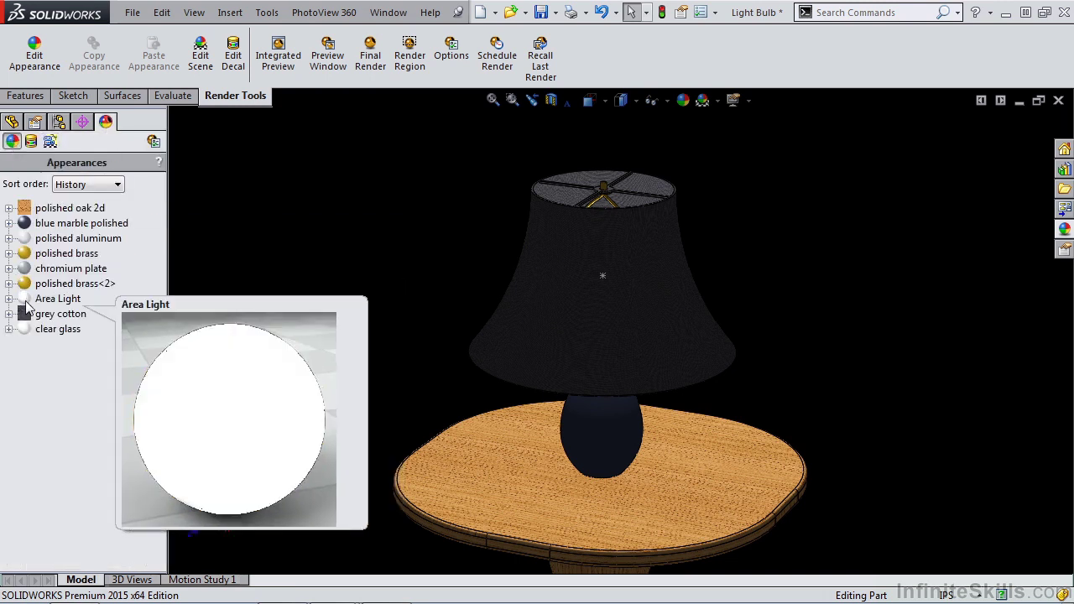
Step: Give the grey cotton appearance a 0.10 transparent amount and start a final render
right_click(24, 313)
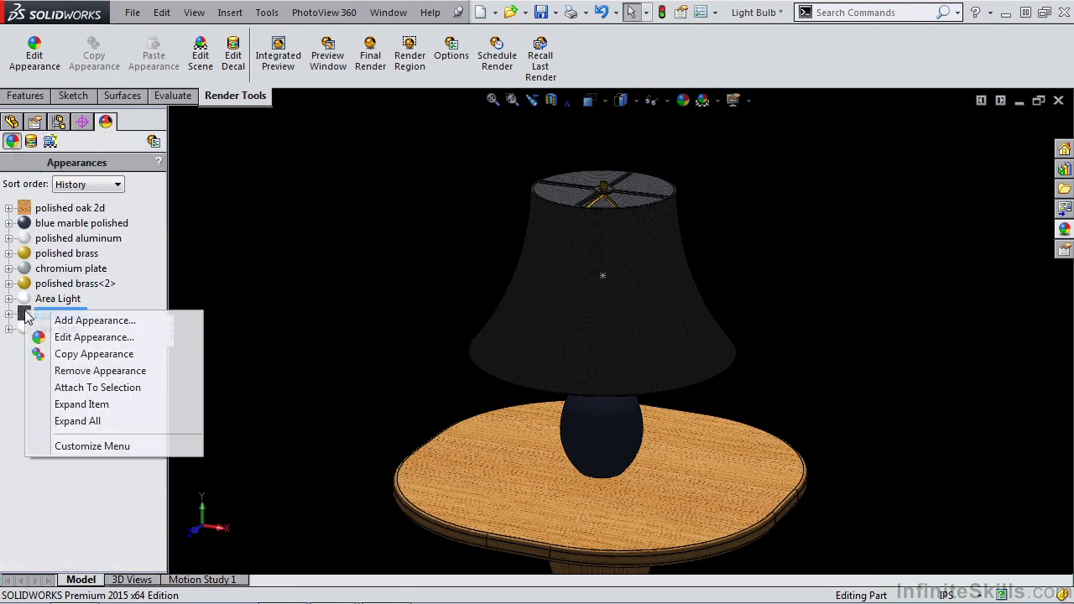
left_click(73, 336)
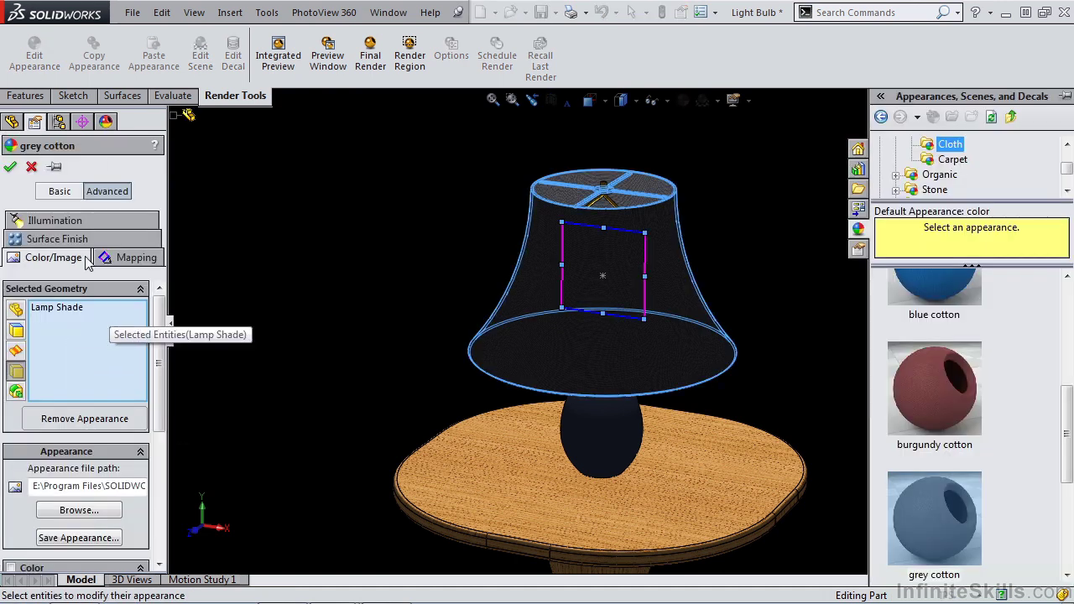
left_click(80, 220)
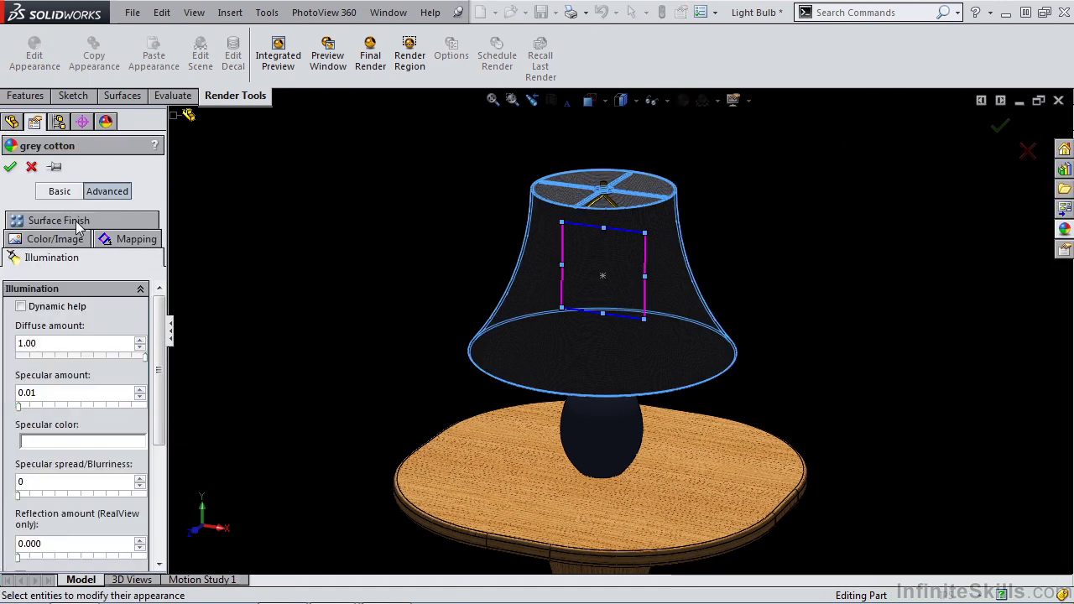
left_click_drag(163, 321, 161, 441)
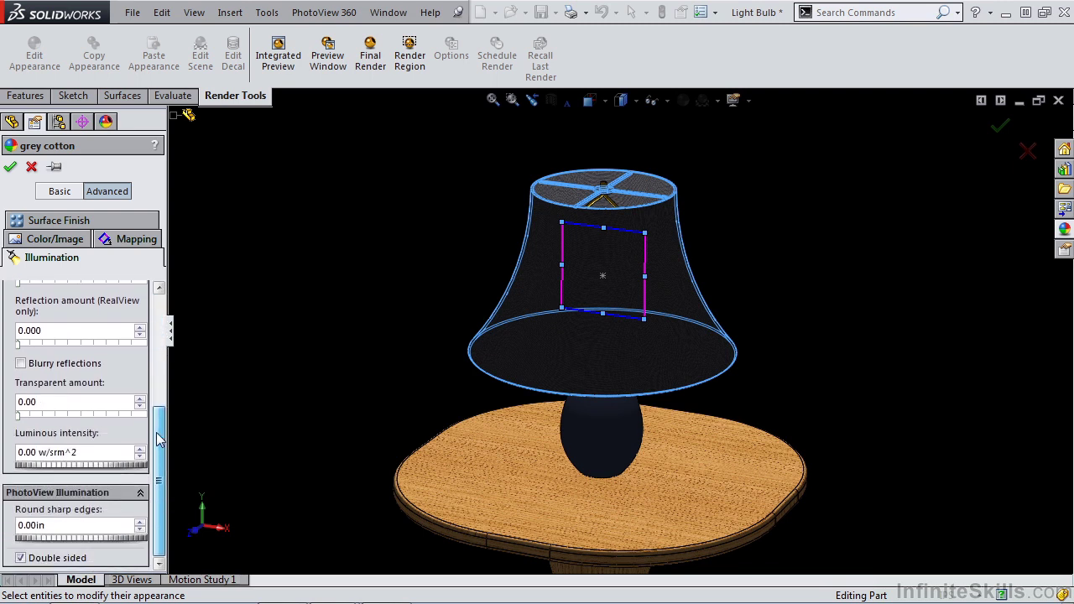
left_click_drag(54, 402, 5, 403)
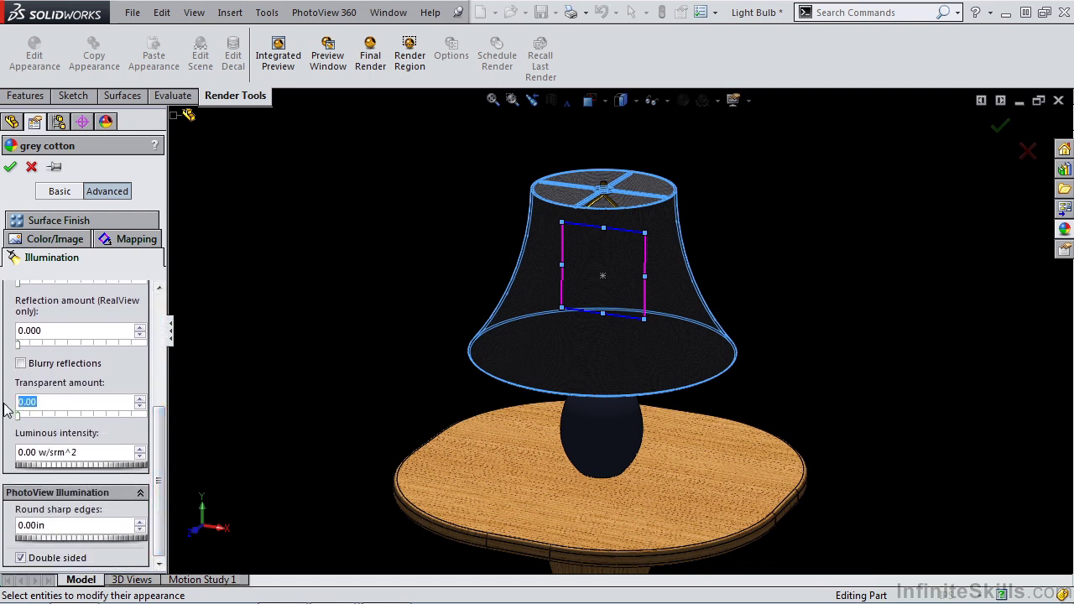
type("0.1")
key("Return")
left_click(10, 166)
left_click(368, 73)
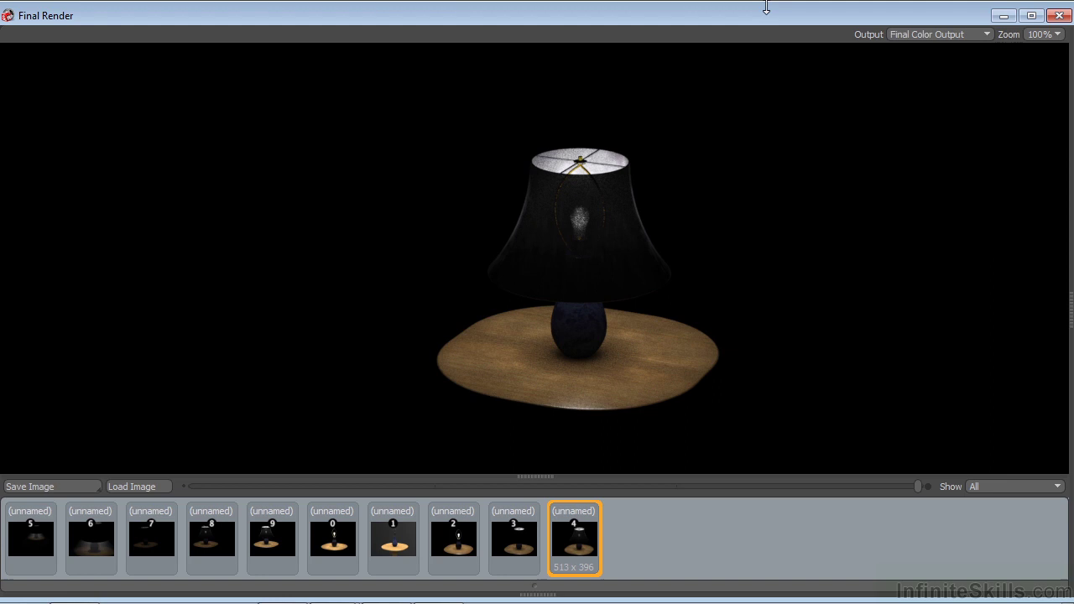
Step: Close the Final Render window once the translucent-shade render finishes
left_click(1059, 16)
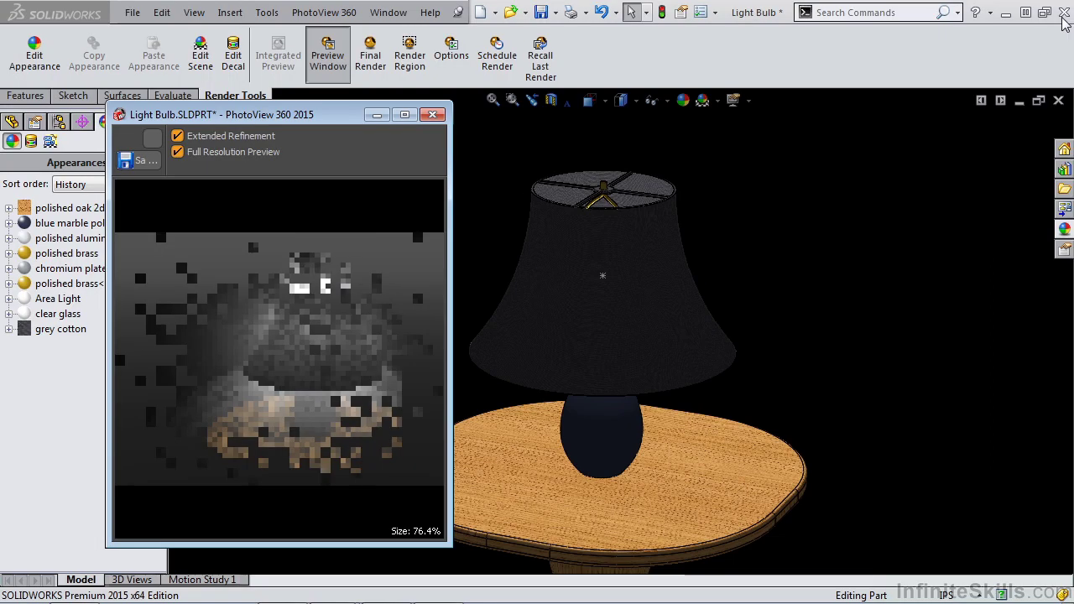
Step: Close the PhotoView preview and hide the Lamp Shade body again
left_click(432, 114)
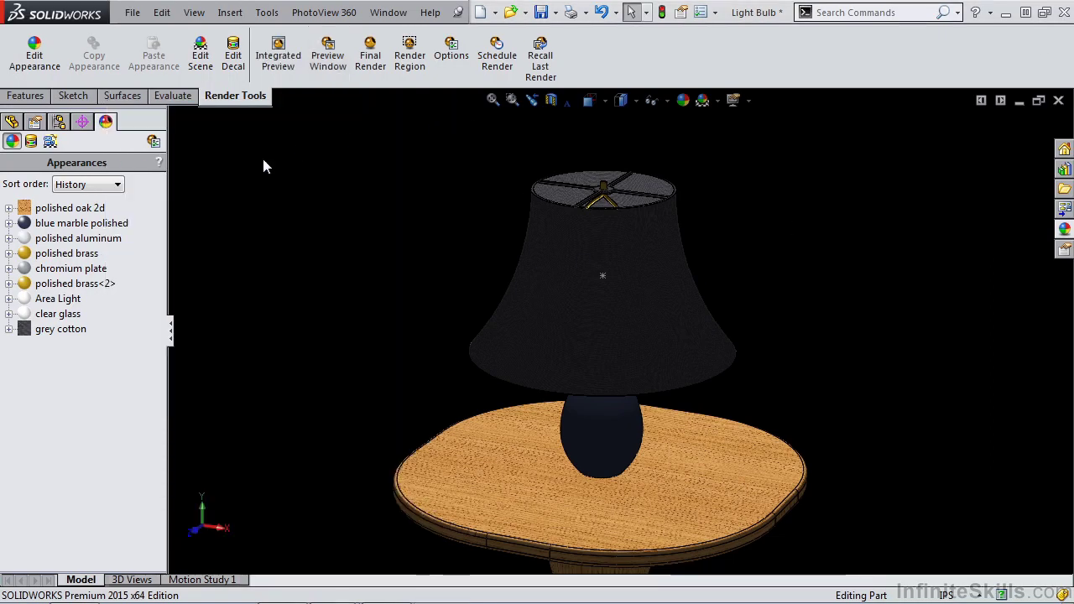
left_click(12, 122)
left_click(60, 309)
left_click(75, 324)
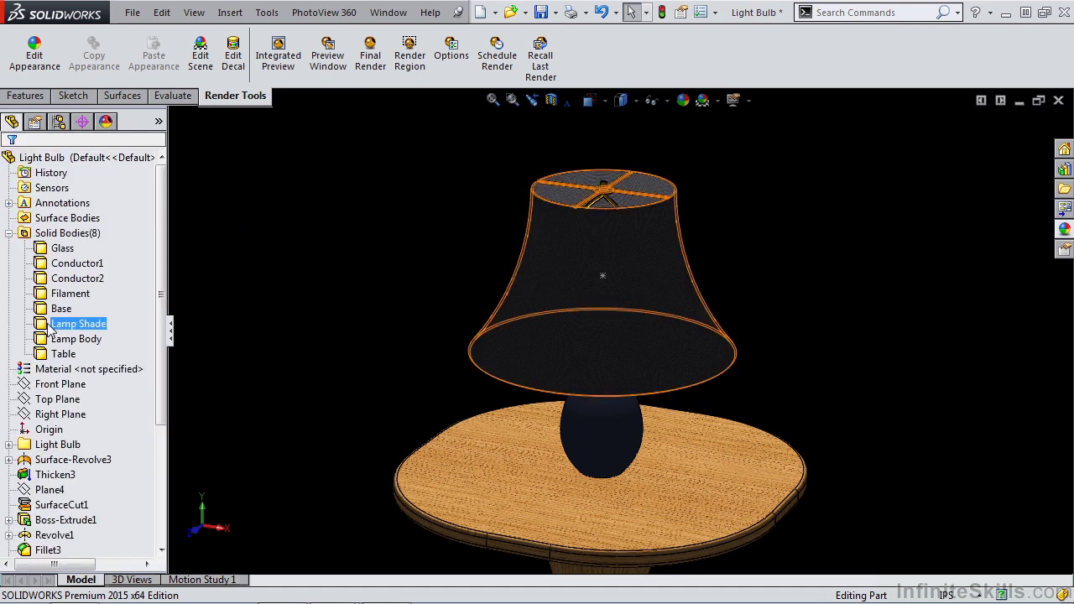
left_click(63, 290)
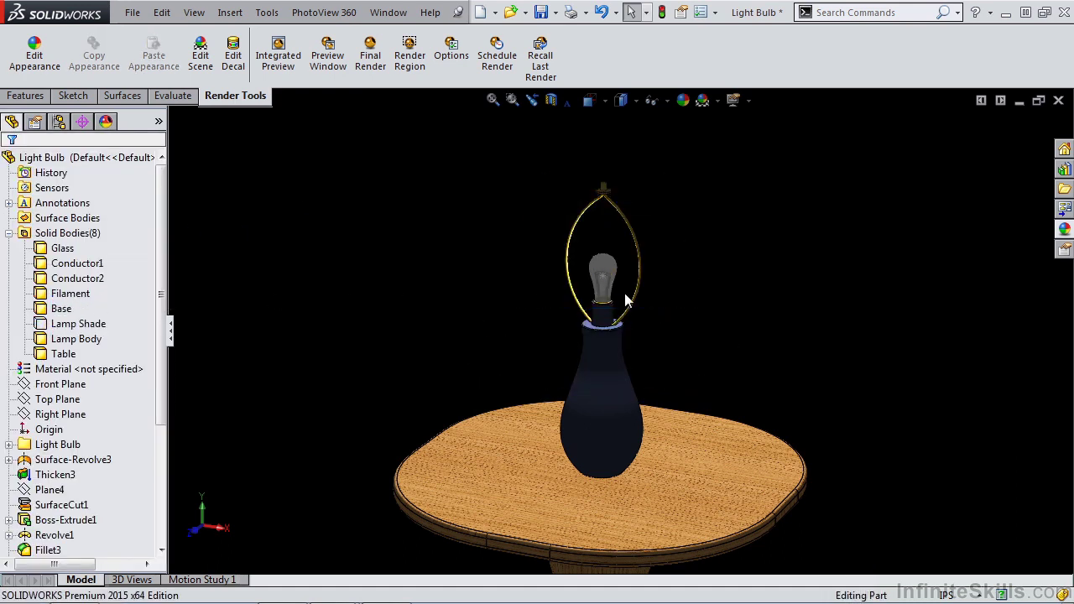
scroll(625, 298, "down", 2)
Step: Switch the Point2 light off in PhotoView 360
left_click(105, 122)
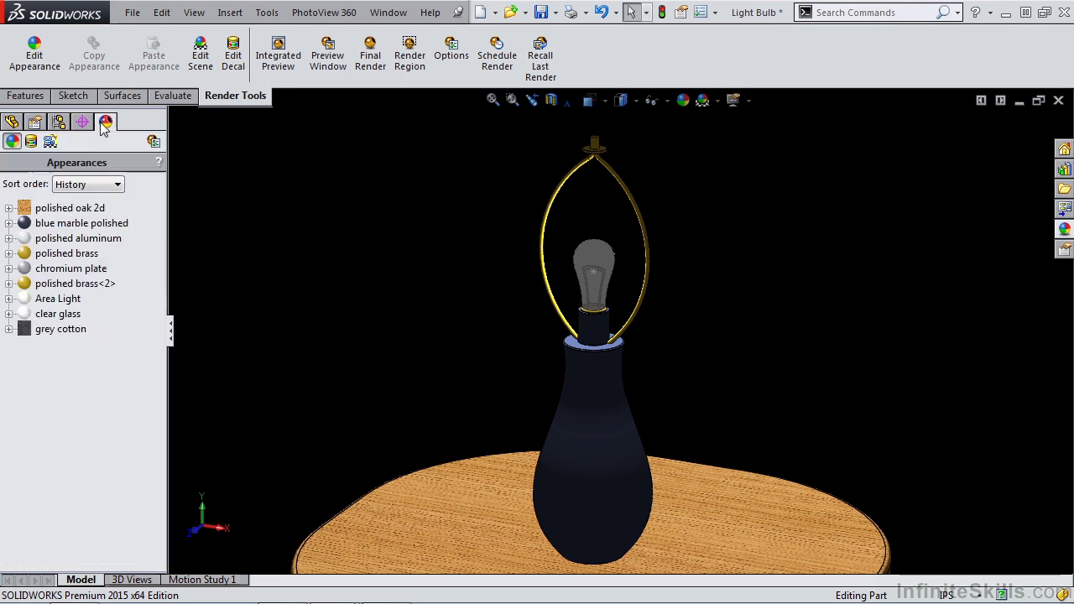
left_click(50, 141)
left_click(47, 253)
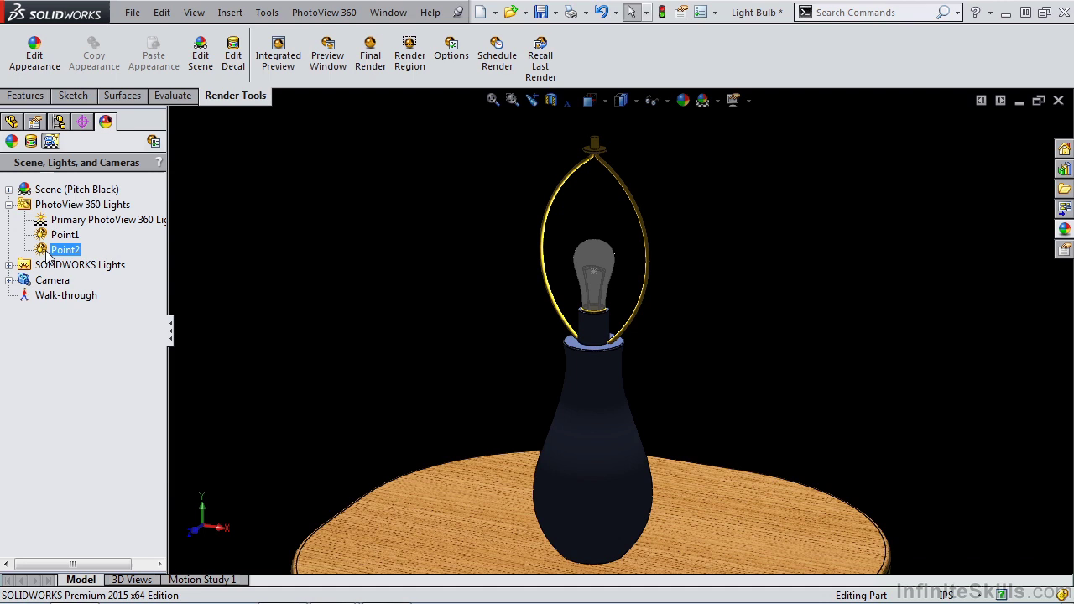
right_click(47, 250)
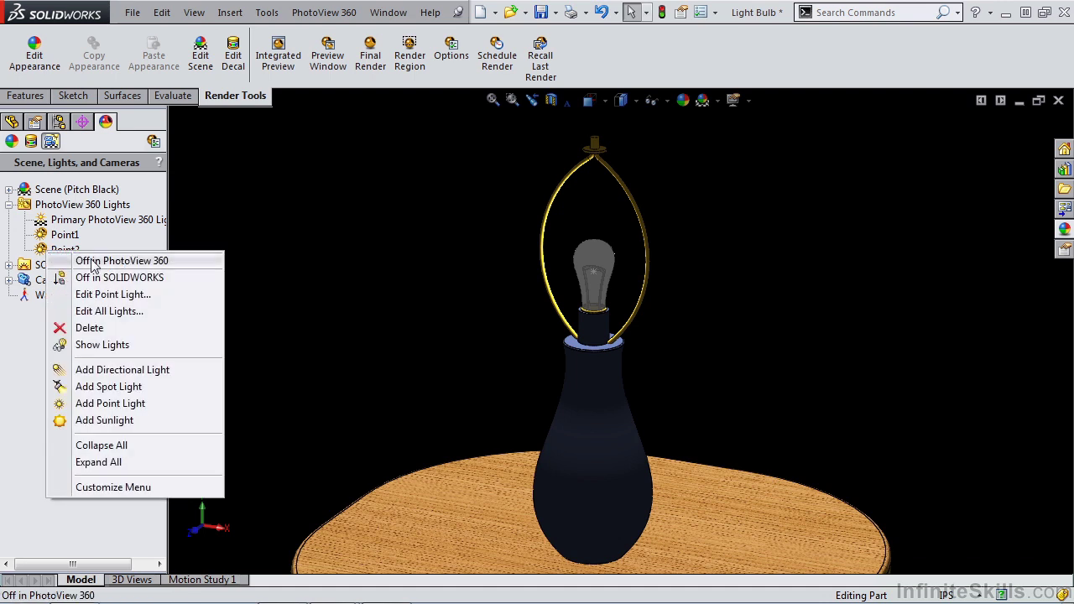
left_click(94, 261)
Step: Select the Filament and Conductor2 bodies and start applying a body appearance to them
scroll(612, 281, "down", 5)
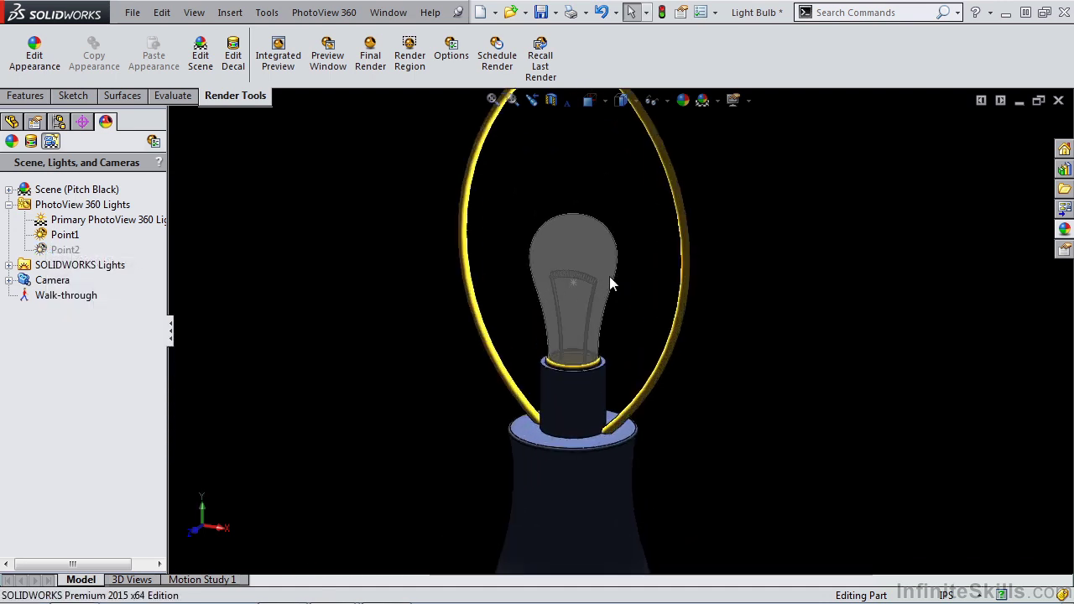
left_click(14, 124)
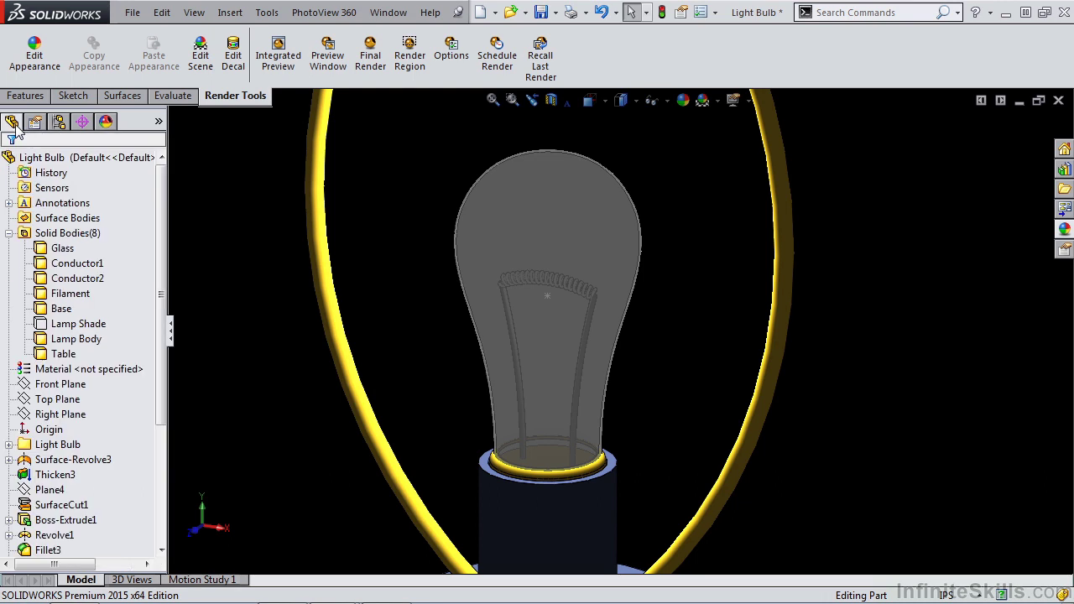
left_click(41, 294)
left_click(74, 278, "ctrl")
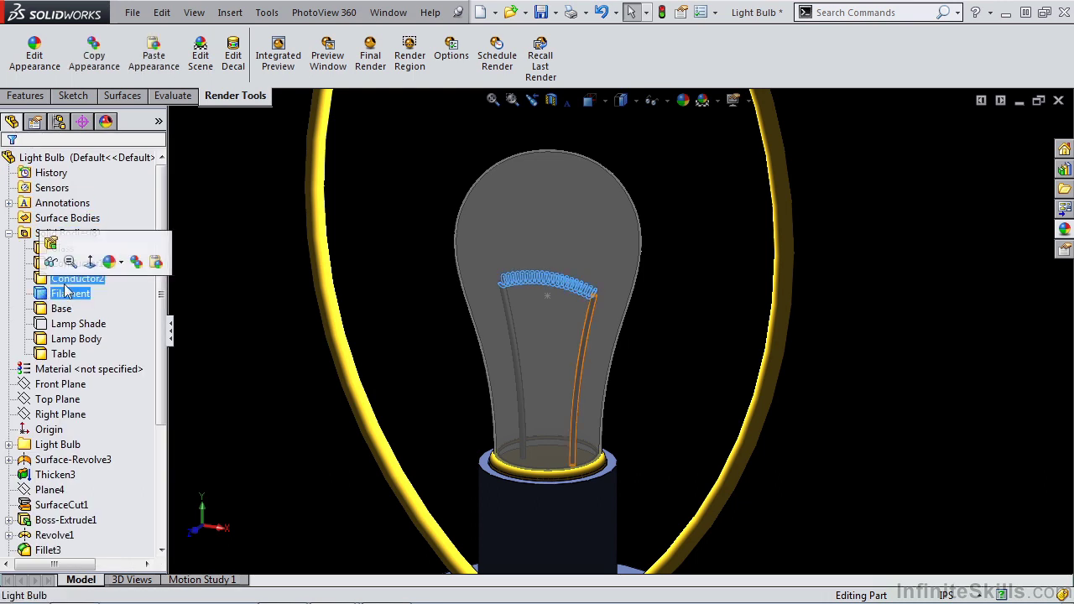
left_click(118, 264)
left_click(122, 289)
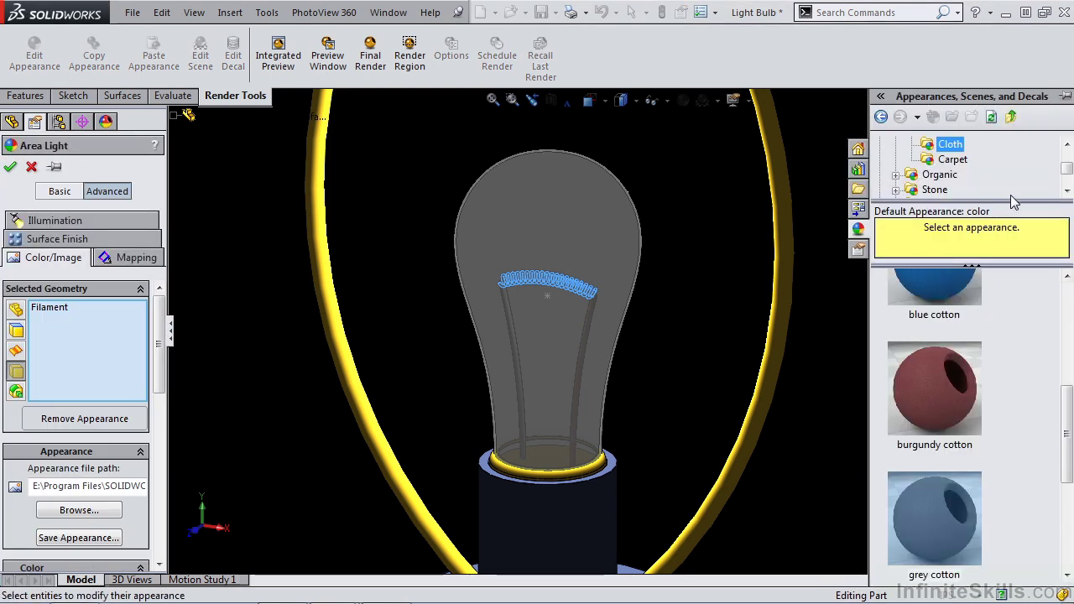
Step: Apply the Area Light appearance from the Lights category and accept it
left_click_drag(1013, 202, 1001, 490)
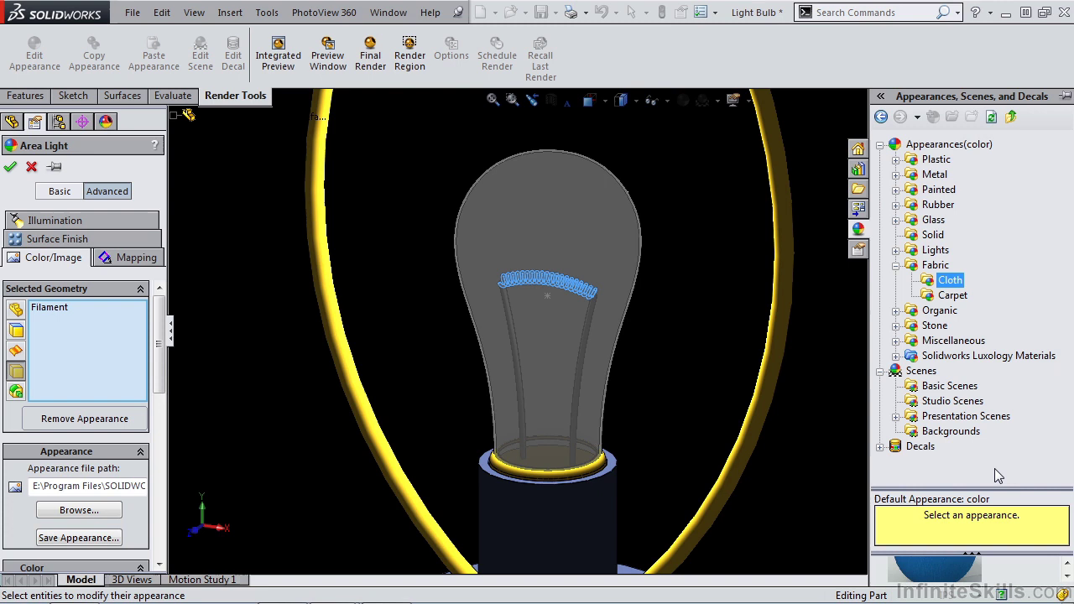
left_click(911, 252)
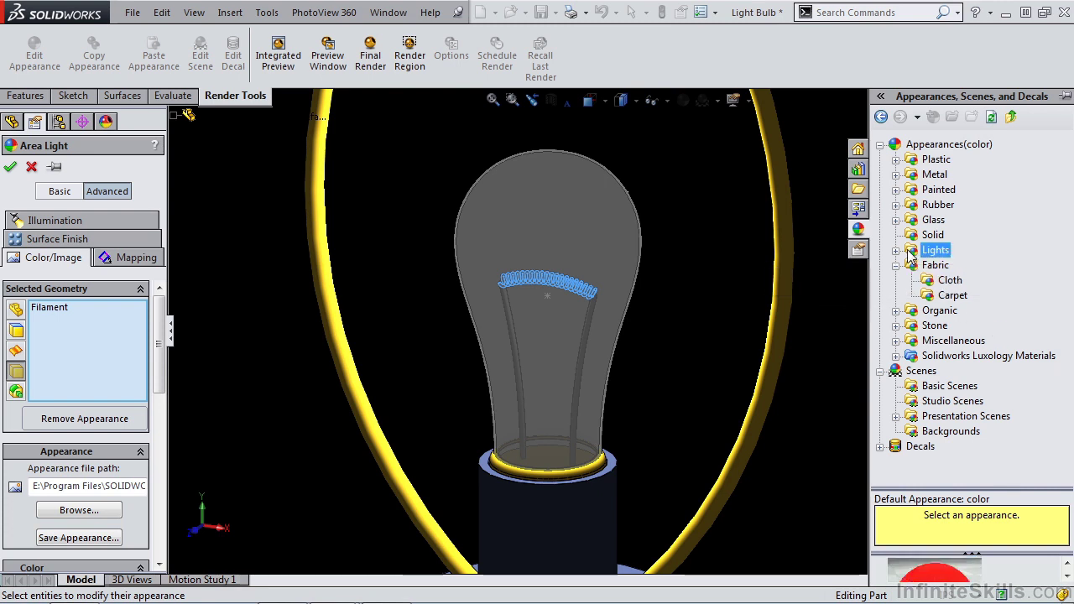
left_click(896, 250)
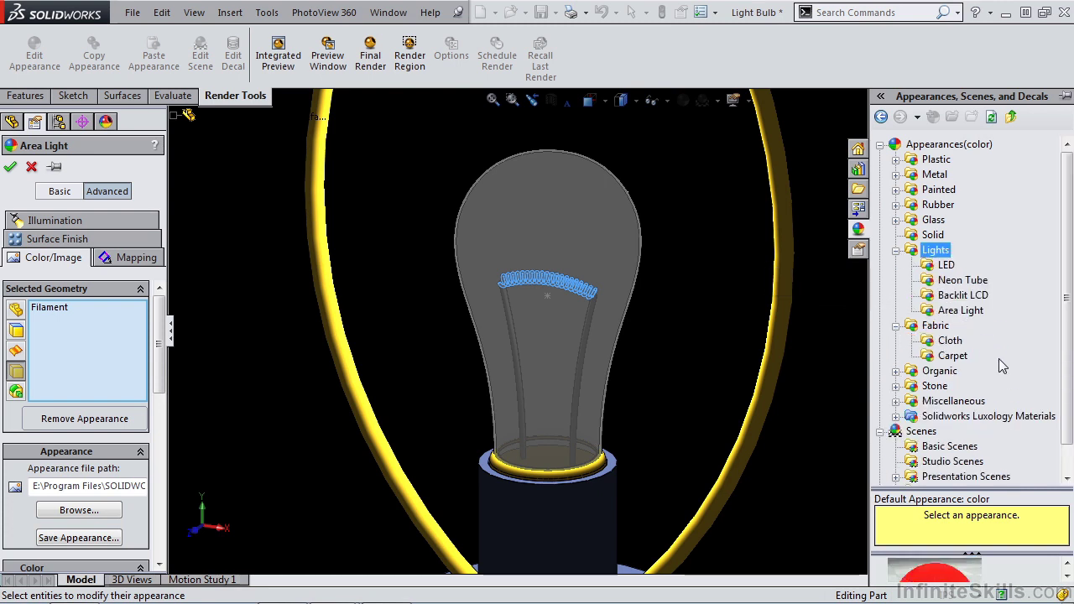
left_click(941, 312)
left_click_drag(1011, 486, 1003, 299)
left_click(942, 423)
mouse_move(947, 405)
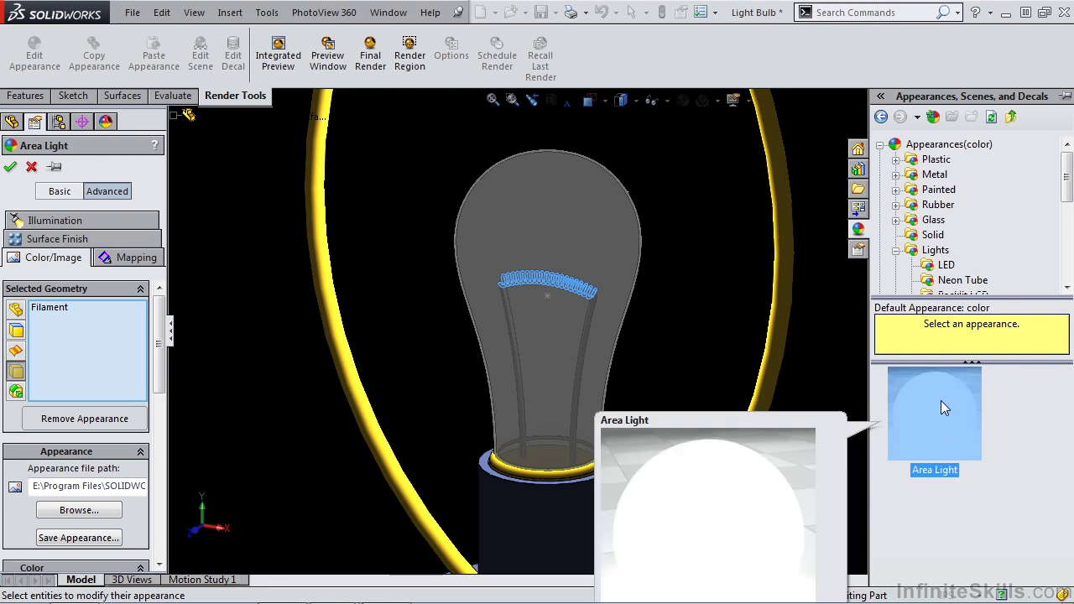
left_click(10, 167)
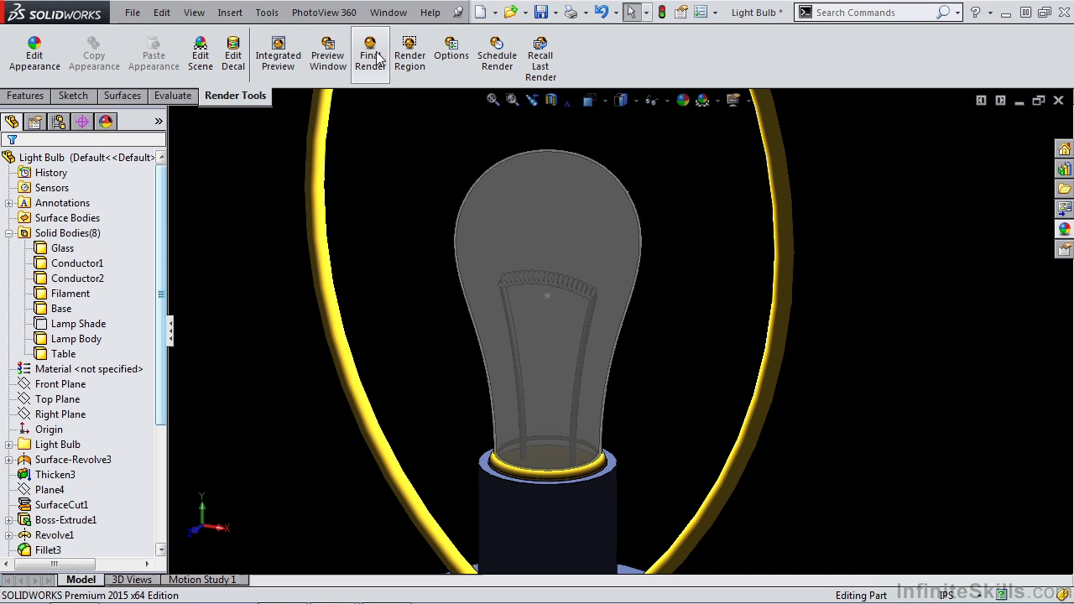
Step: Produce a 513 x 396 PhotoView 360 final render of the bright glowing bulb, then close it
left_click(370, 56)
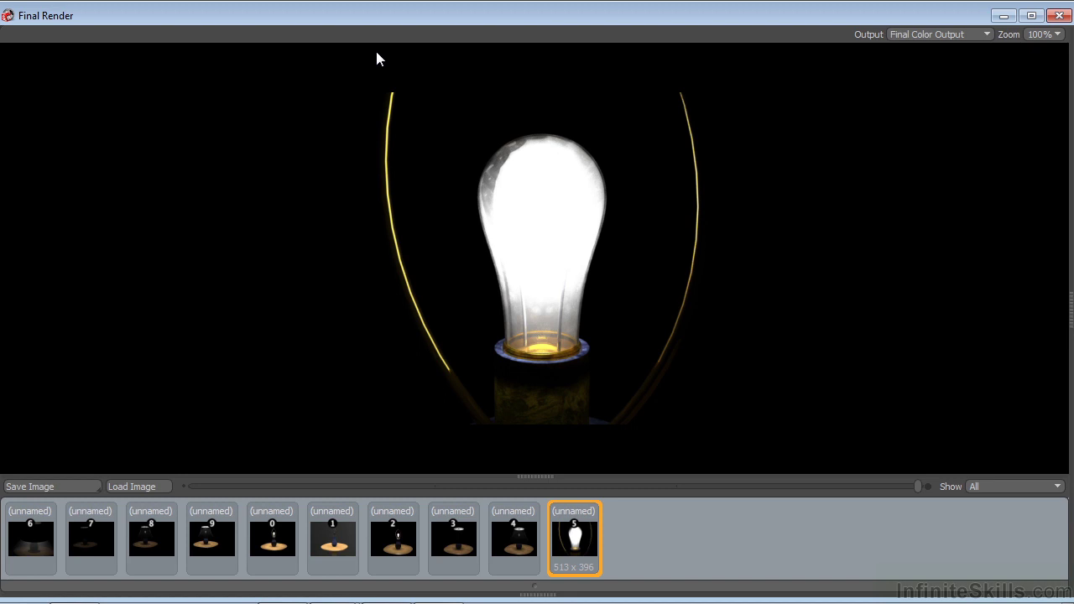
left_click(1060, 16)
Step: Edit the Area Light appearance's Illumination, lowering luminous intensity from 4.00 to 0.25 w/srm^2
left_click(432, 114)
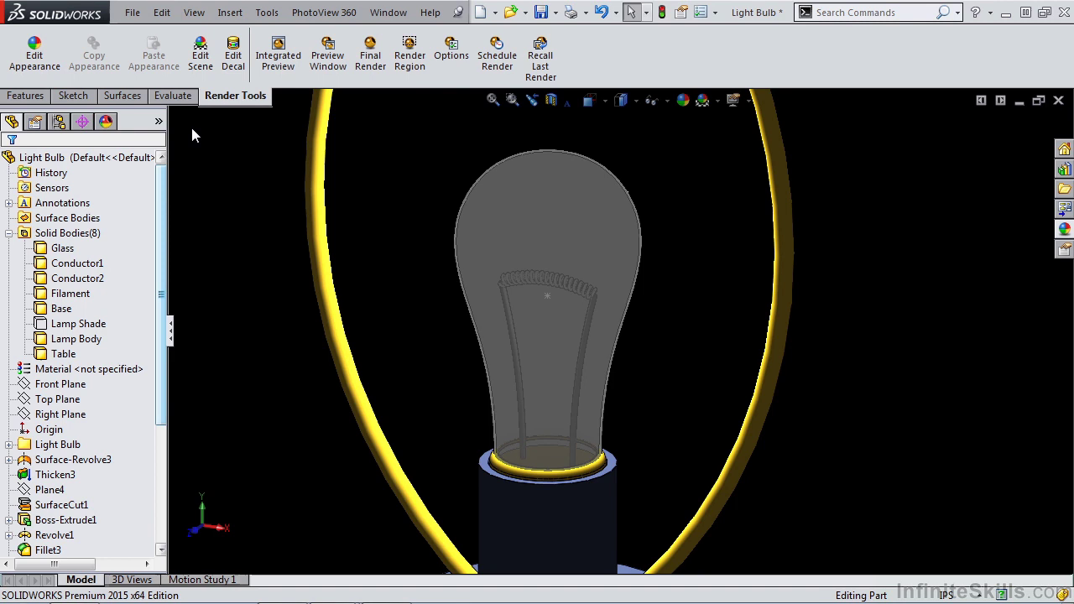
left_click(106, 122)
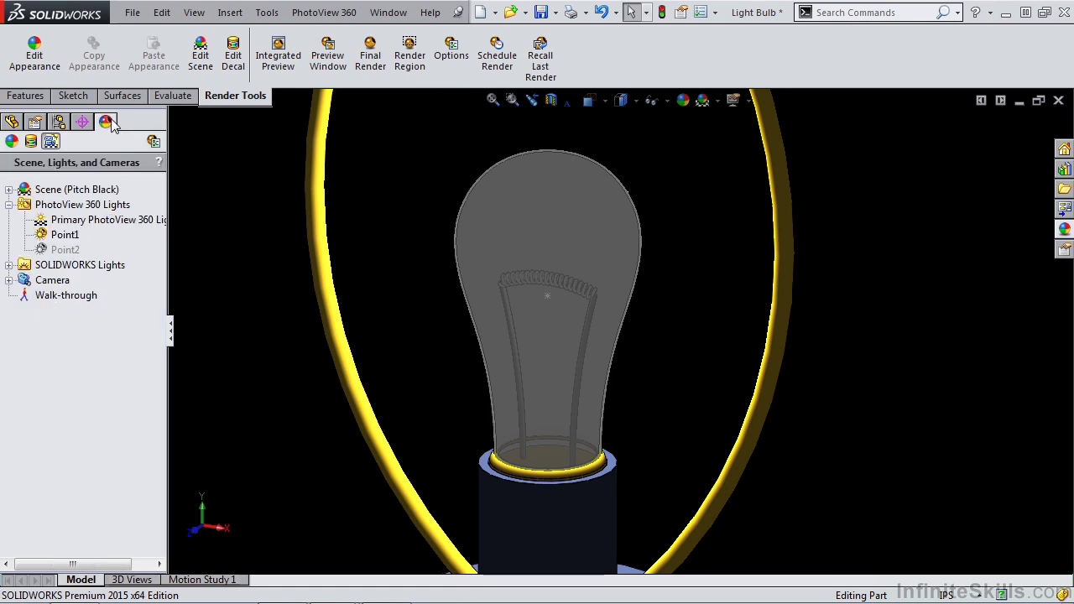
left_click(12, 141)
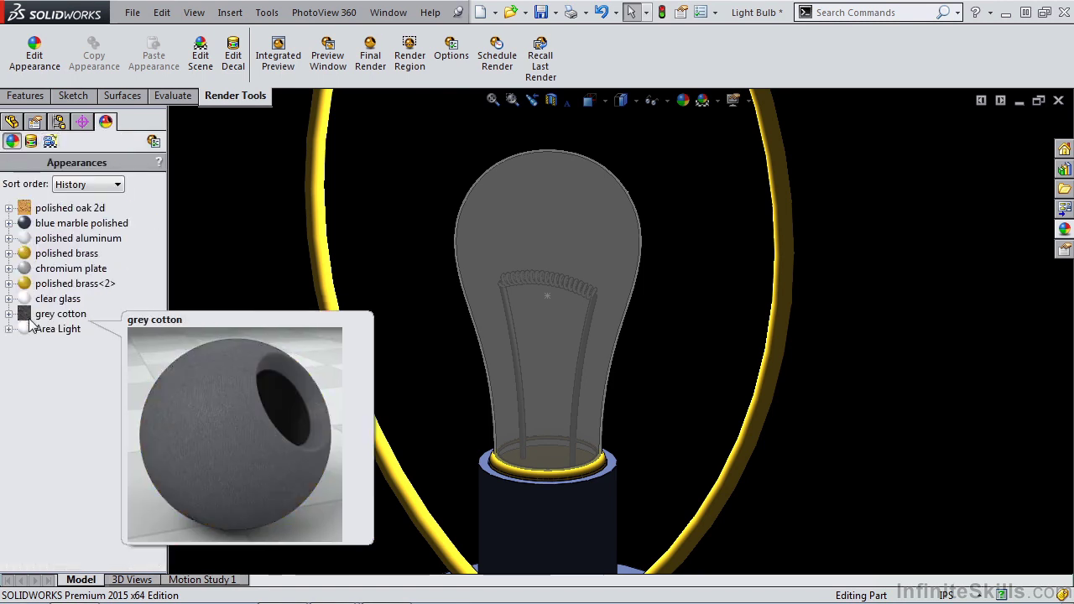
right_click(32, 328)
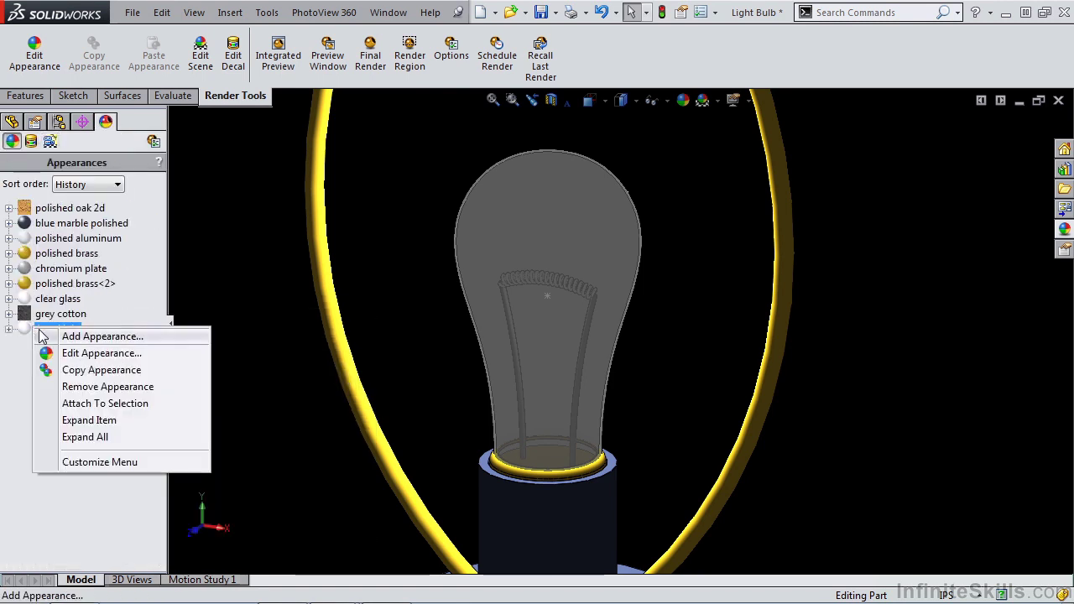
left_click(81, 355)
left_click(84, 217)
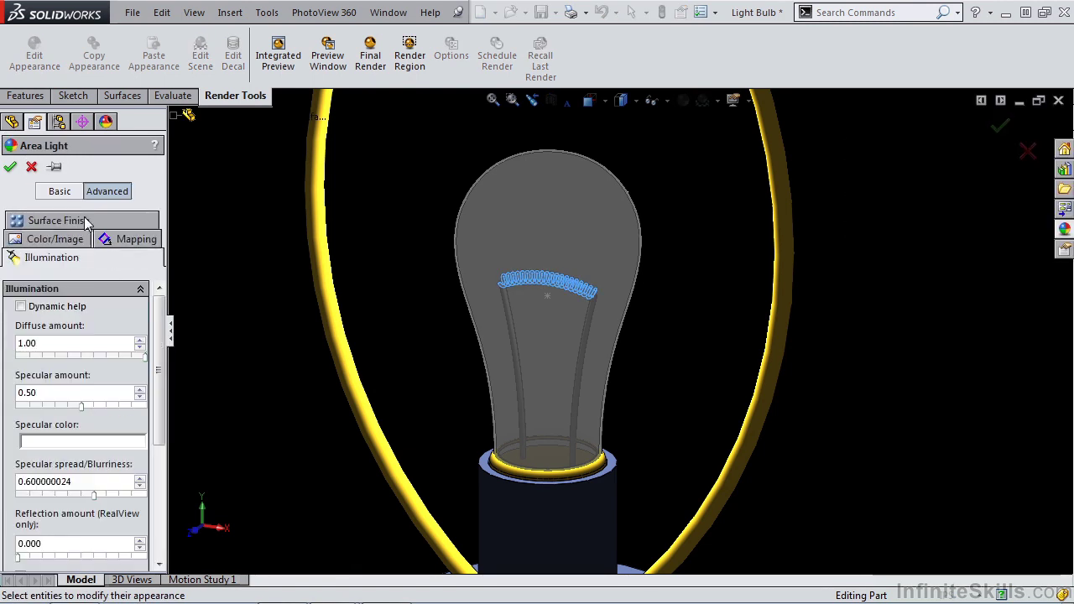
left_click_drag(160, 353, 159, 464)
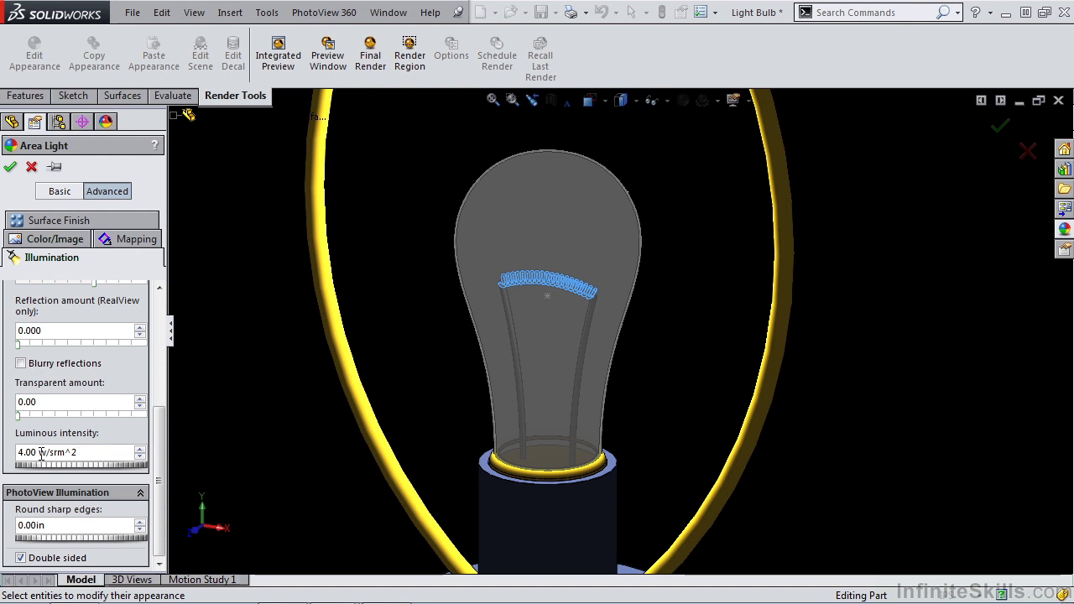
left_click_drag(75, 454, 4, 456)
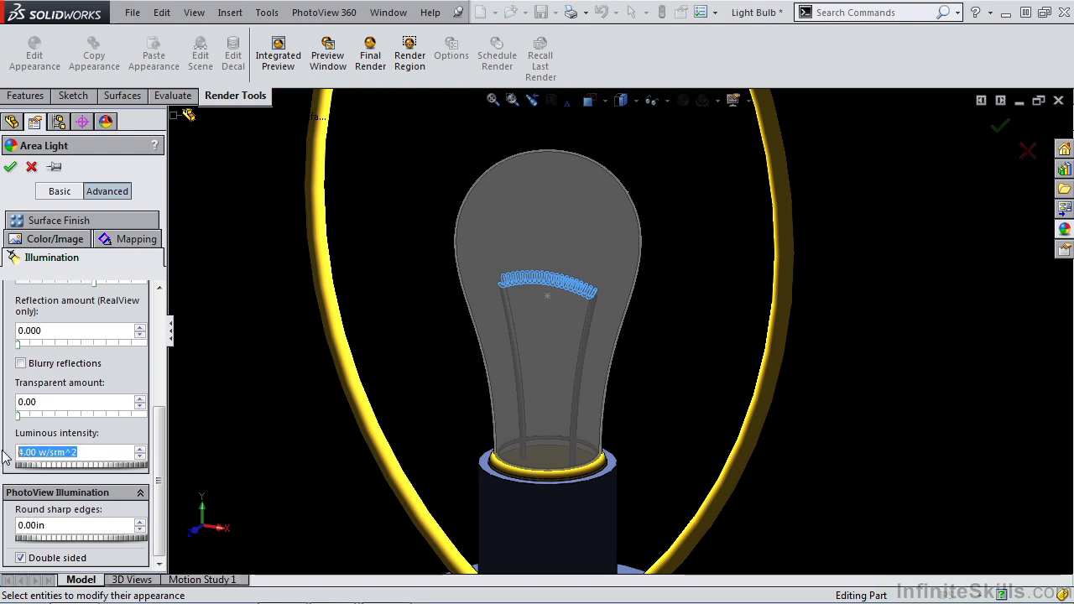
type(".25")
key("Return")
Step: Accept the appearance edit, zoom out to the whole lamp, and final-render the dimmer bulb
left_click(11, 167)
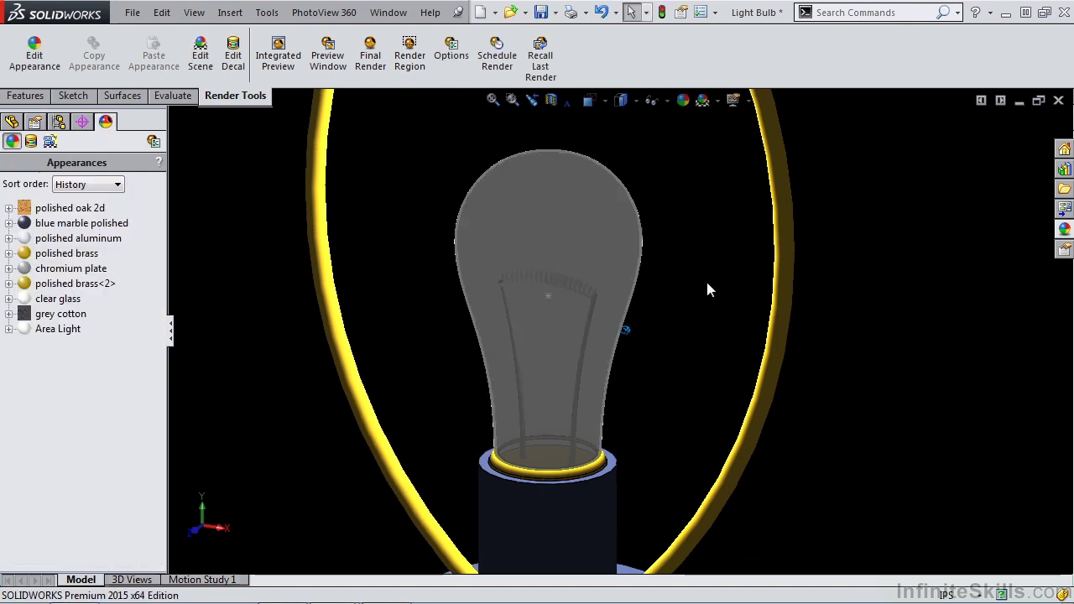
scroll(706, 282, "up", 5)
left_click(375, 61)
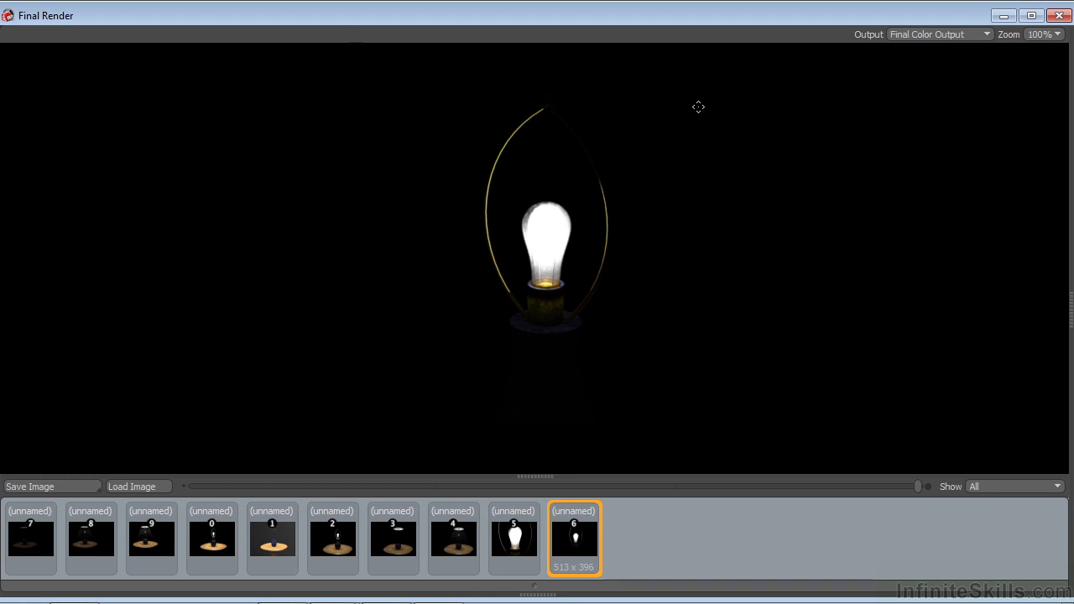
left_click(1060, 16)
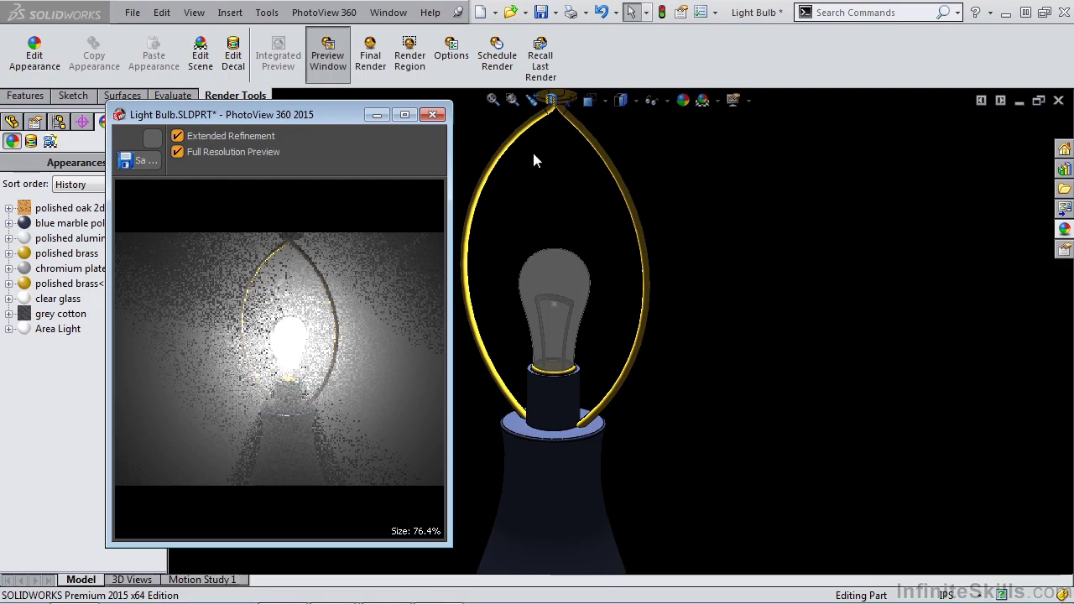
Step: Close the render preview and remove the Area Light appearance from the filament
left_click(433, 114)
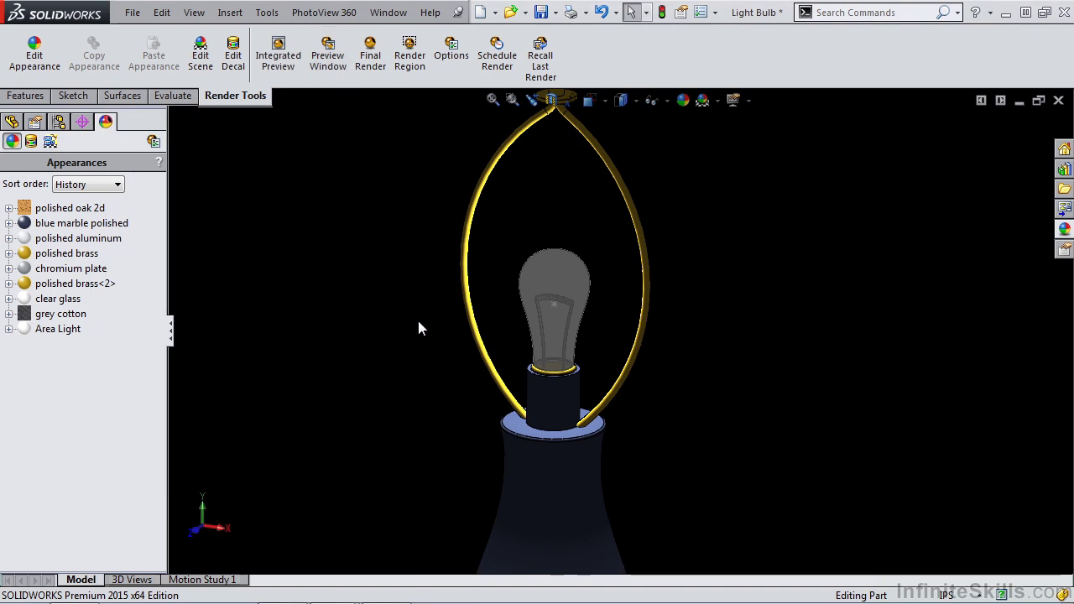
right_click(54, 333)
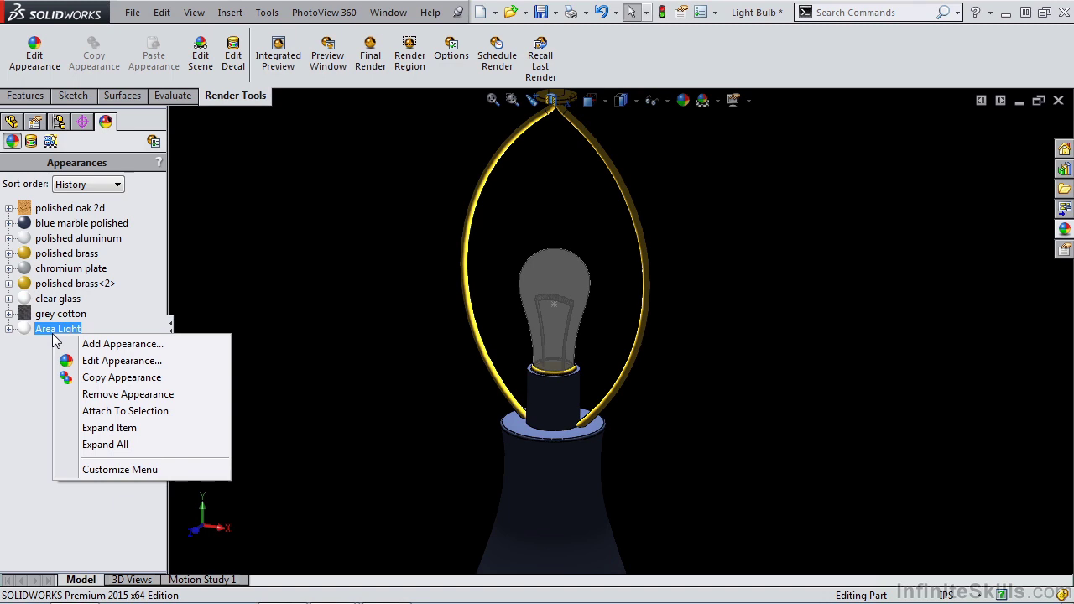
left_click(112, 395)
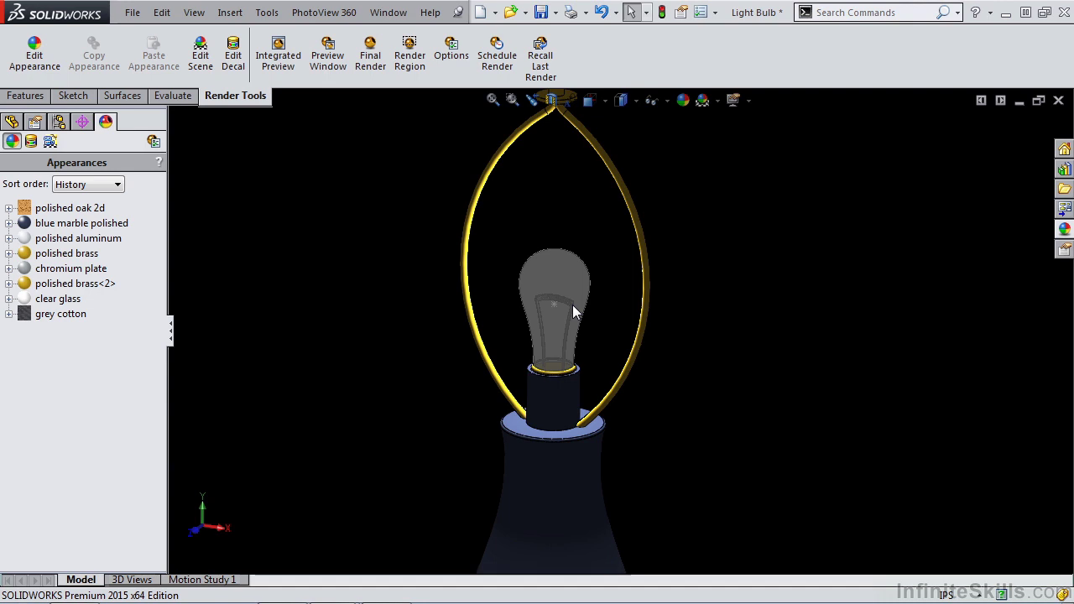
Step: Turn the Point2 light on in PhotoView 360 alongside Point1
left_click(50, 141)
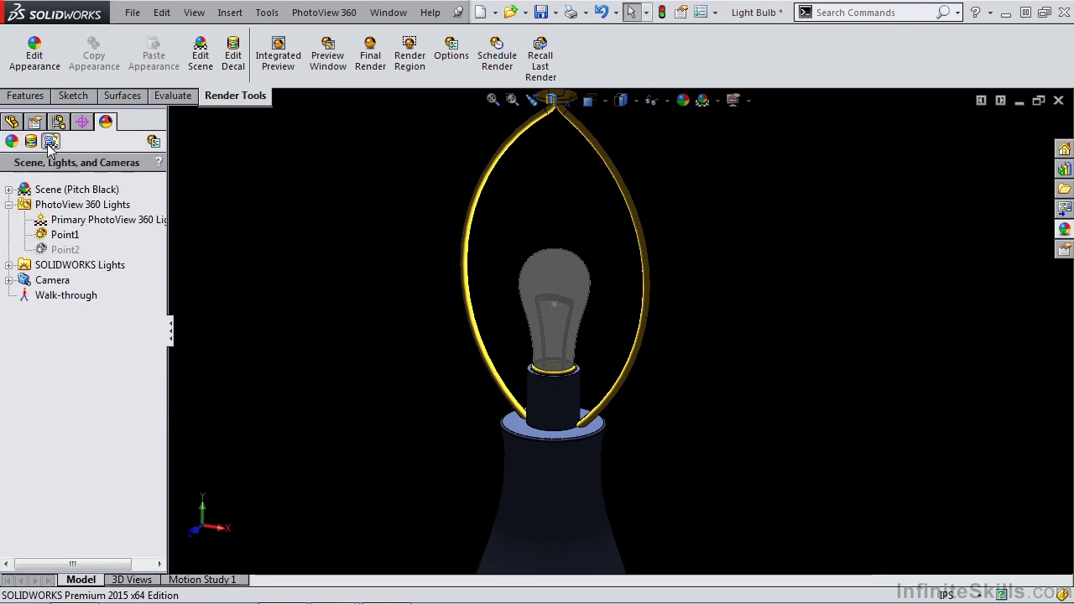
left_click(58, 250)
right_click(54, 252)
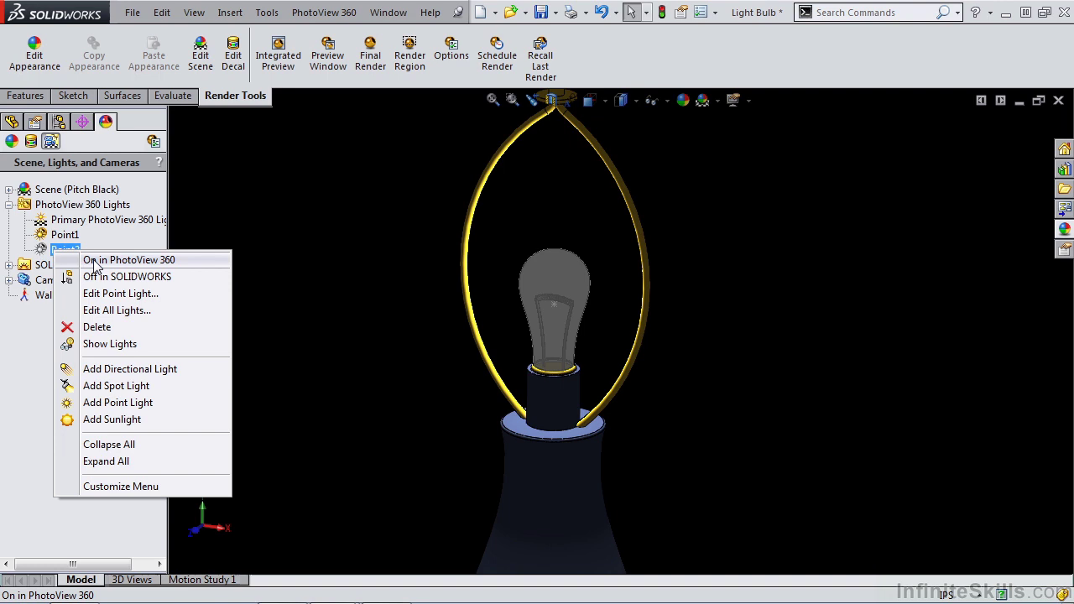
left_click(97, 260)
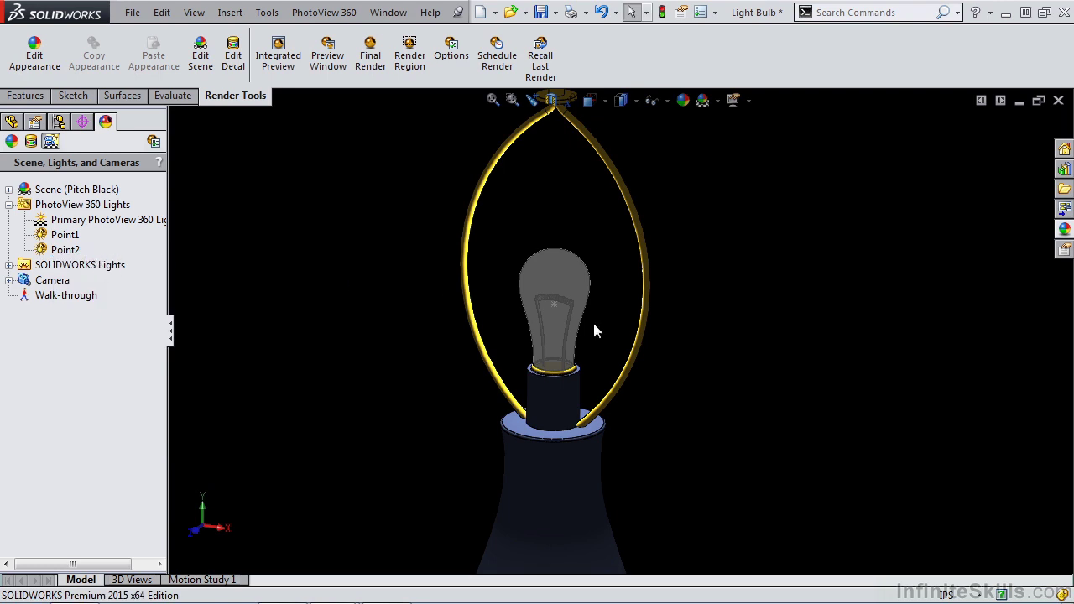
Step: Orbit and zoom to inspect the bulb's plain grey filament and conductors
middle_click_drag(592, 330, 607, 333)
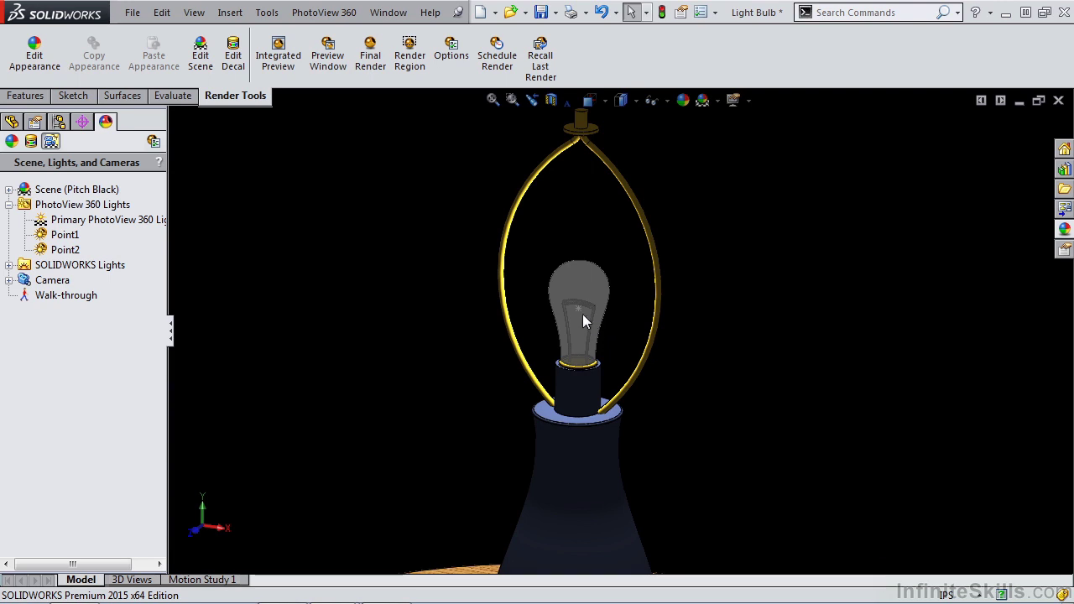
scroll(581, 314, "down", 10)
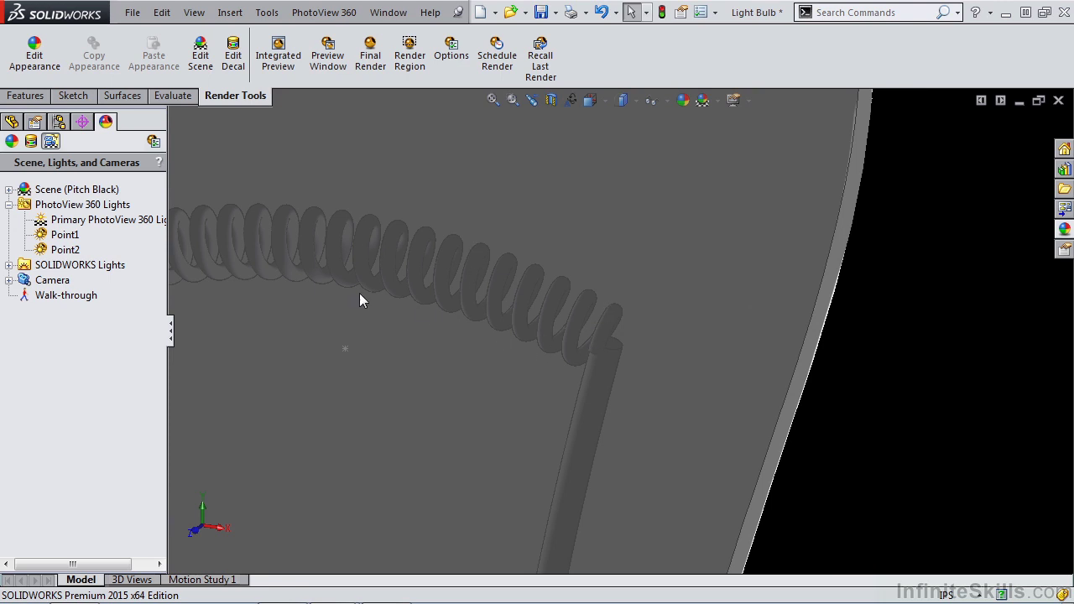
scroll(427, 284, "up", 3)
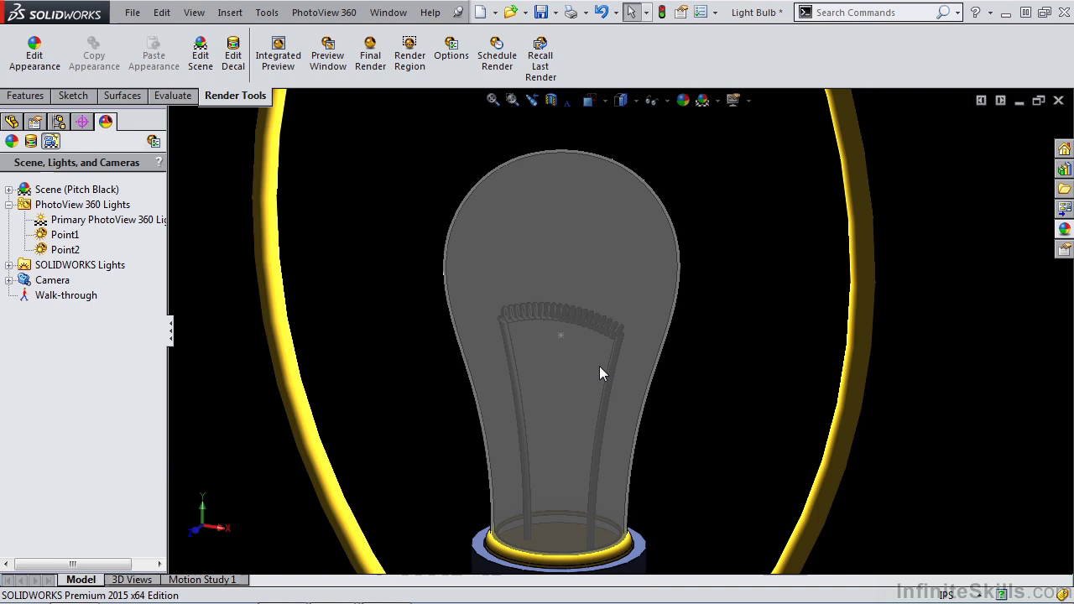
scroll(601, 368, "up", 3)
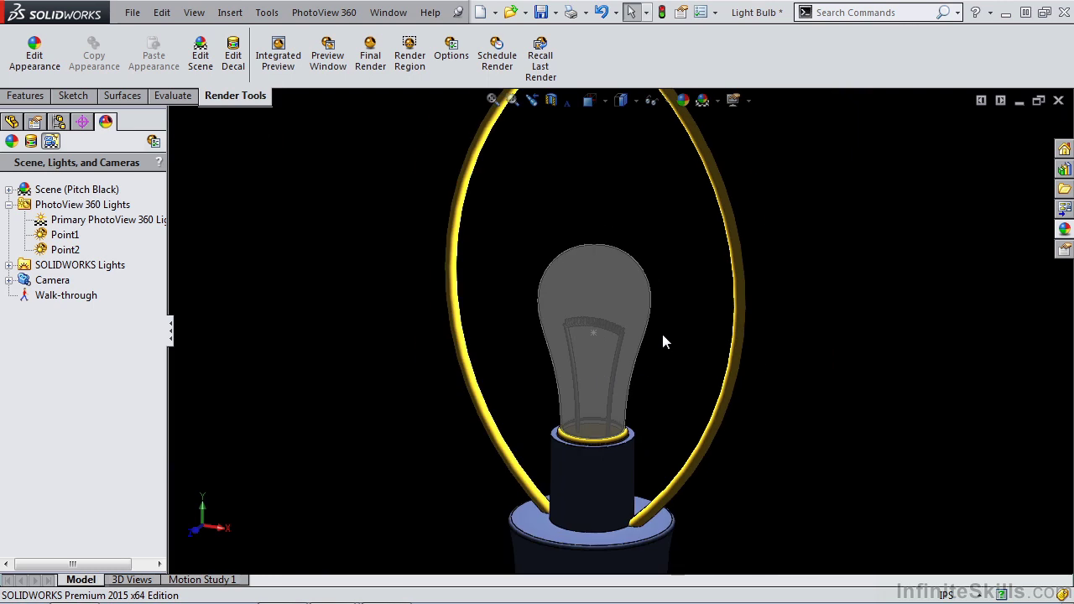